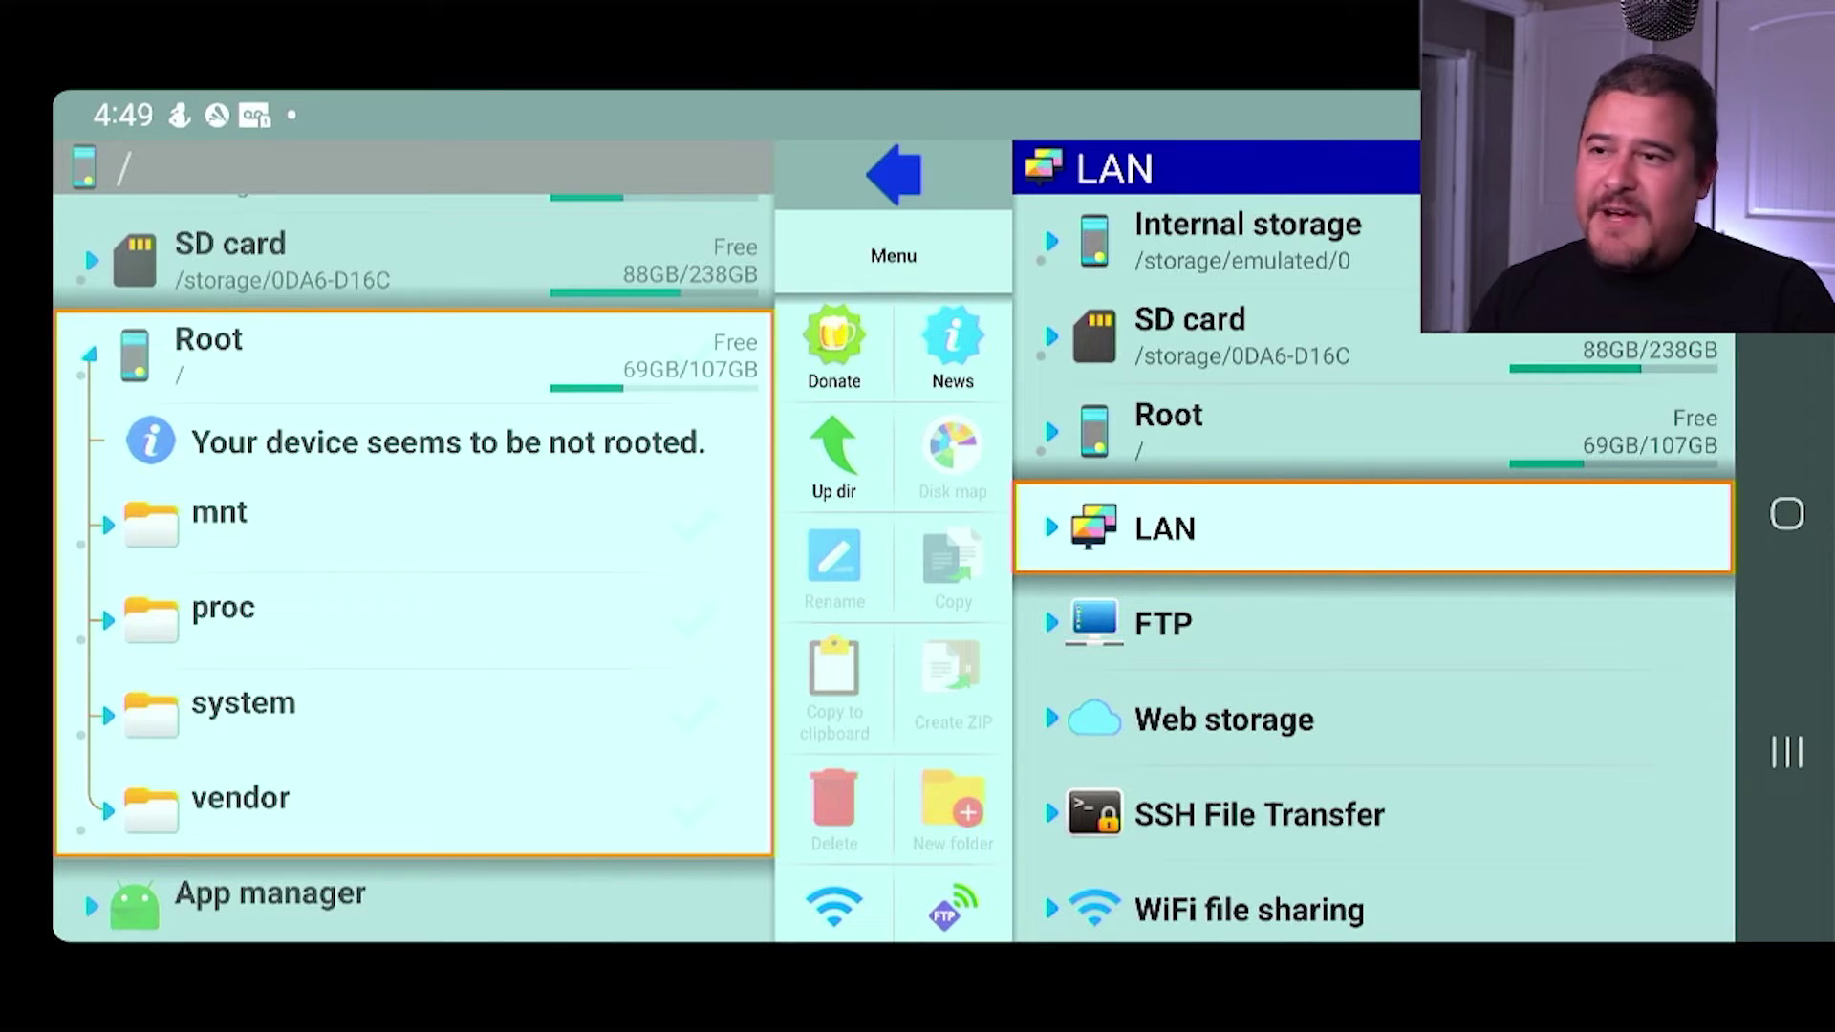
{"action": "scroll", "coordinate": [1373, 574], "scroll_direction": "down", "scroll_amount": 5}
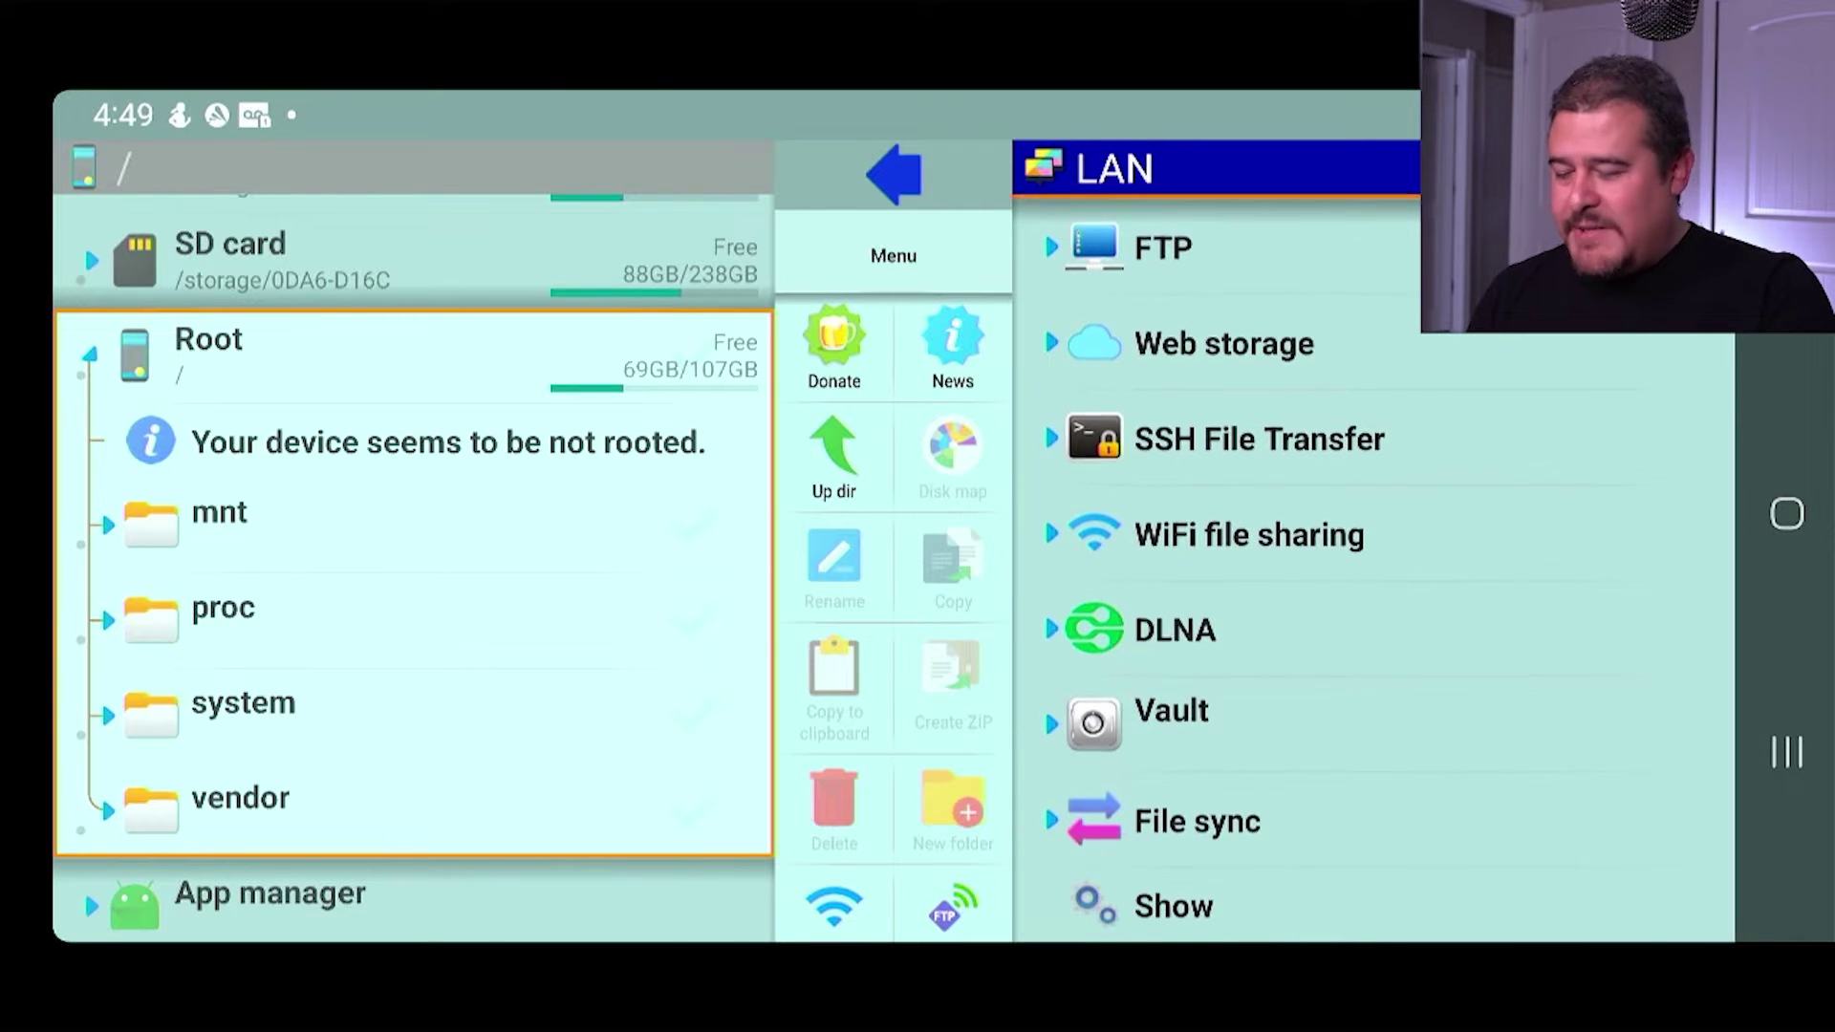
{"action": "scroll", "coordinate": [1373, 573], "scroll_direction": "up", "scroll_amount": 4}
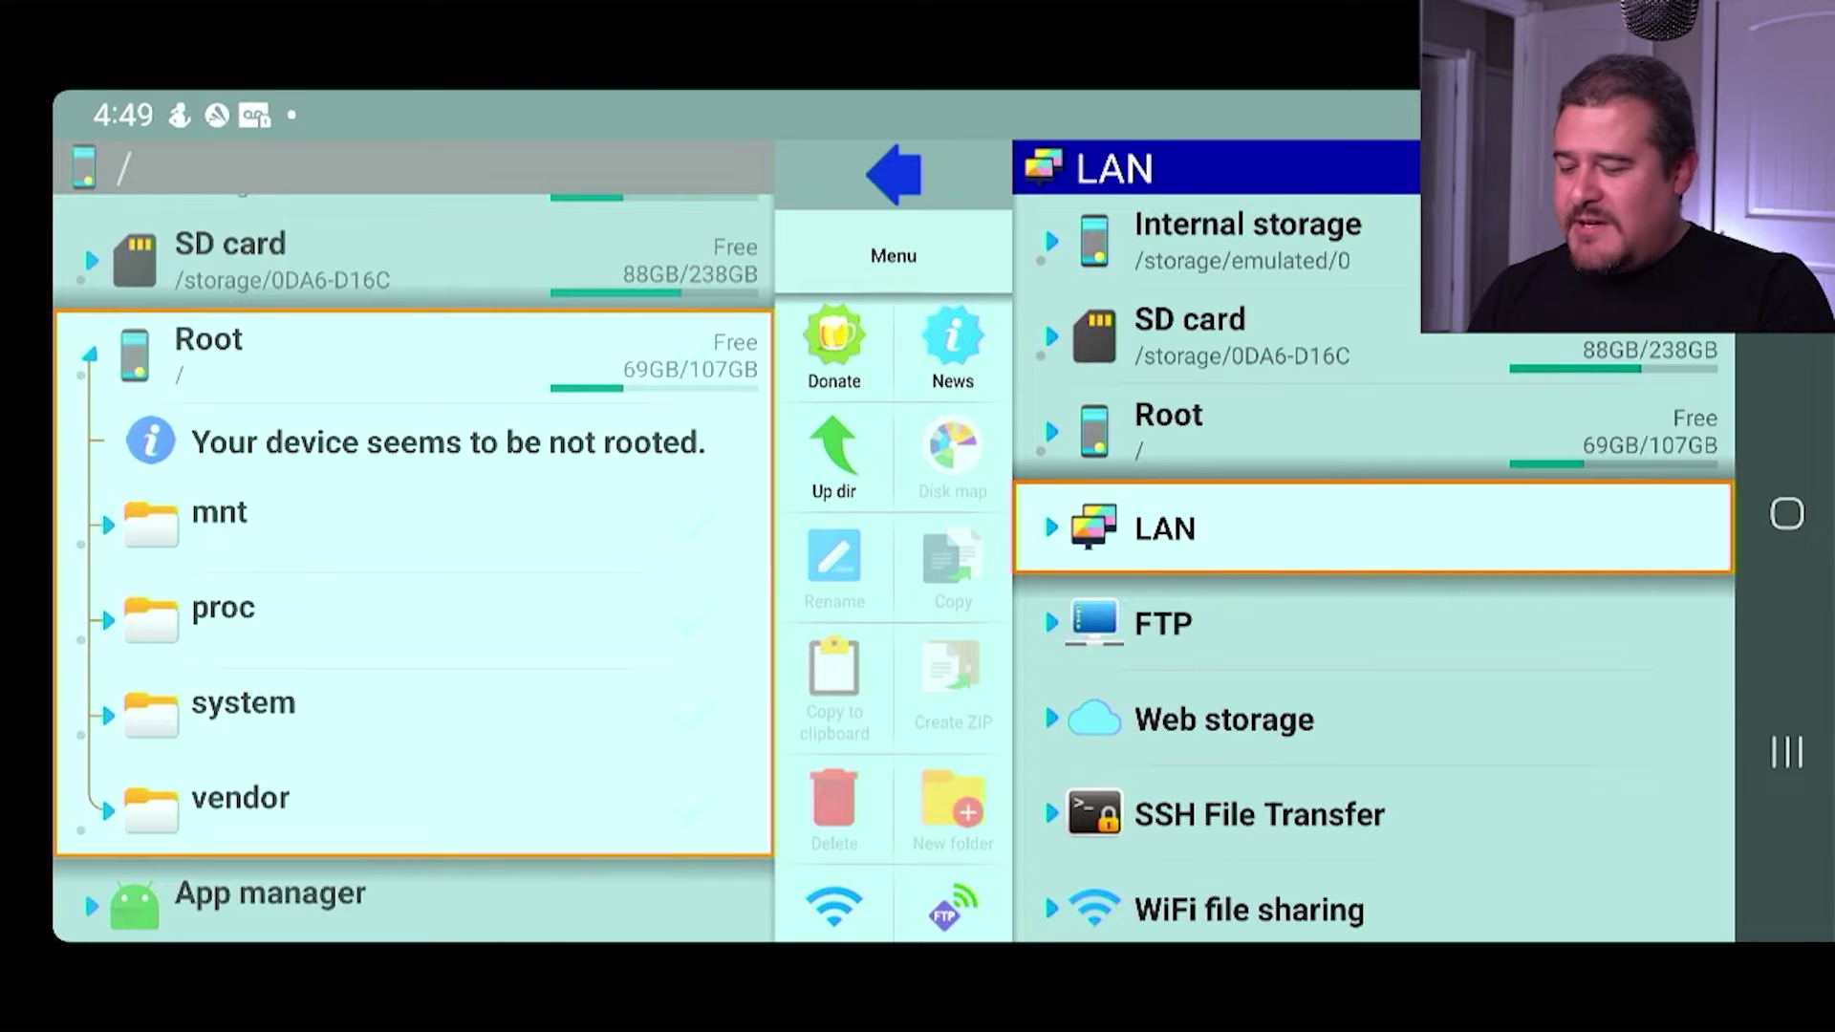
Expand LAN and choose Add server to bring up the new-server form.
{"action": "left_click", "coordinate": [1164, 527]}
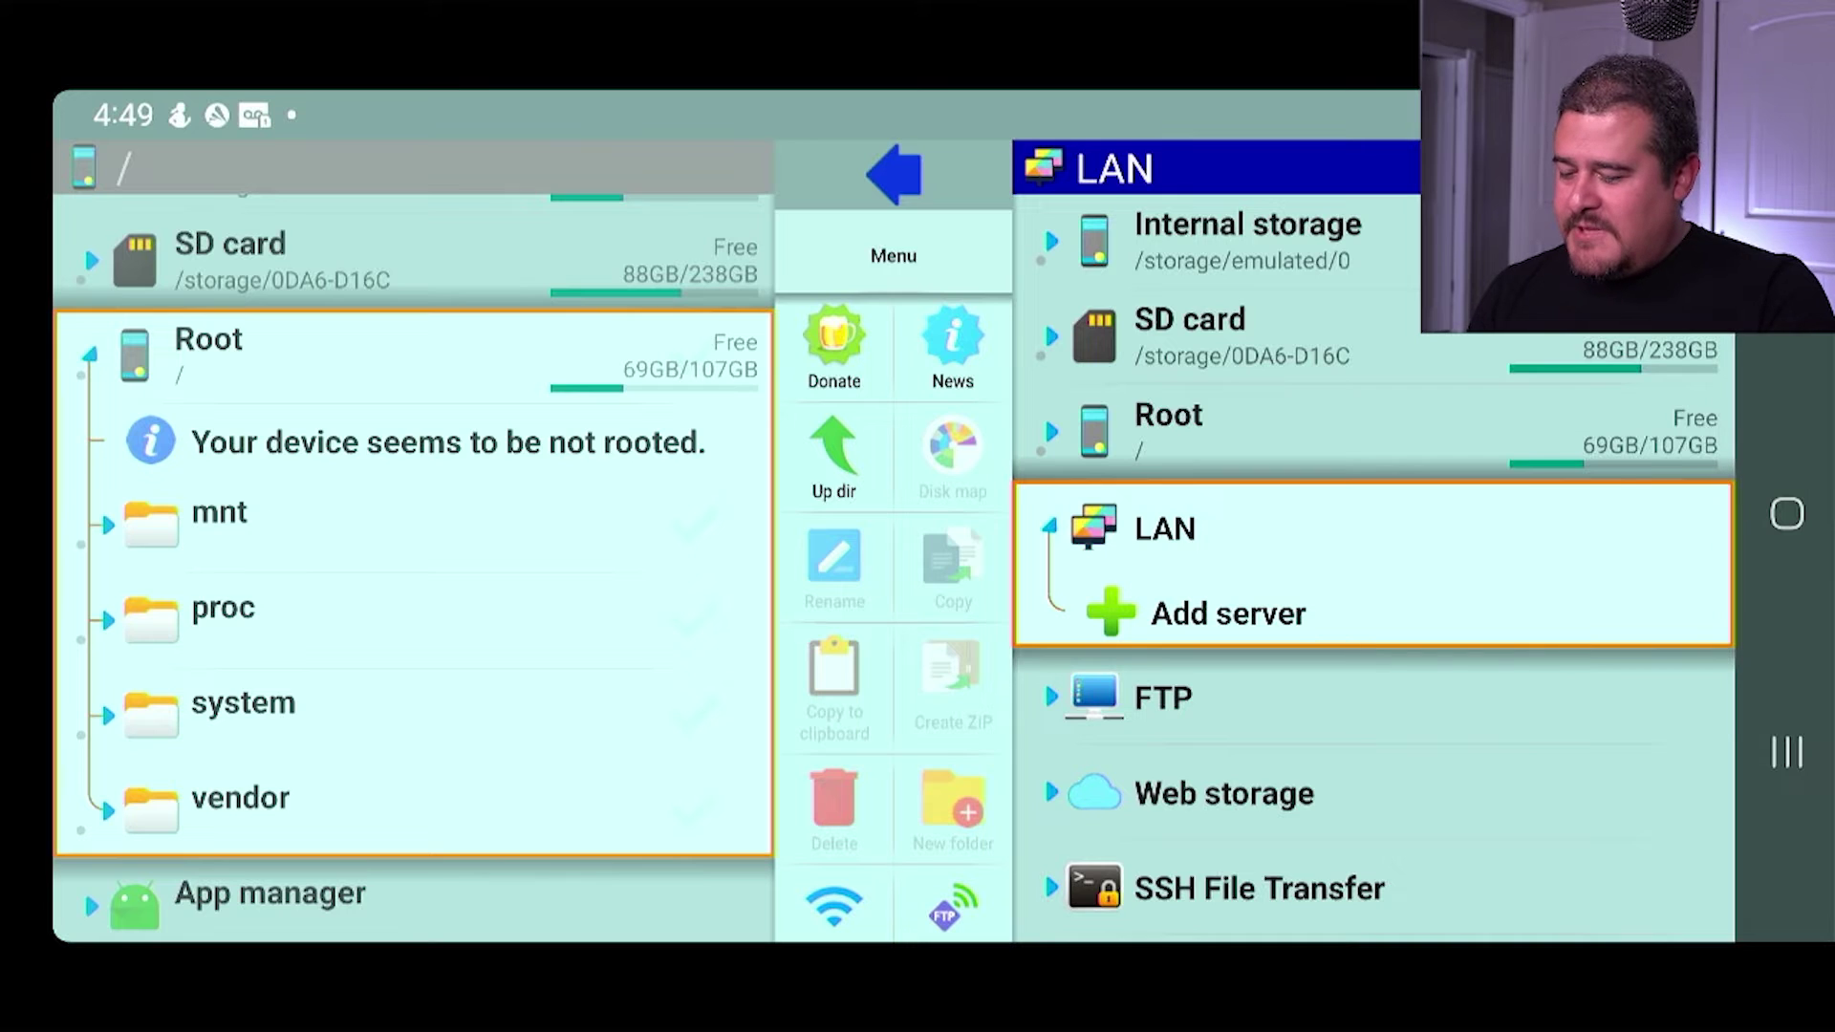
{"action": "left_click", "coordinate": [1228, 613]}
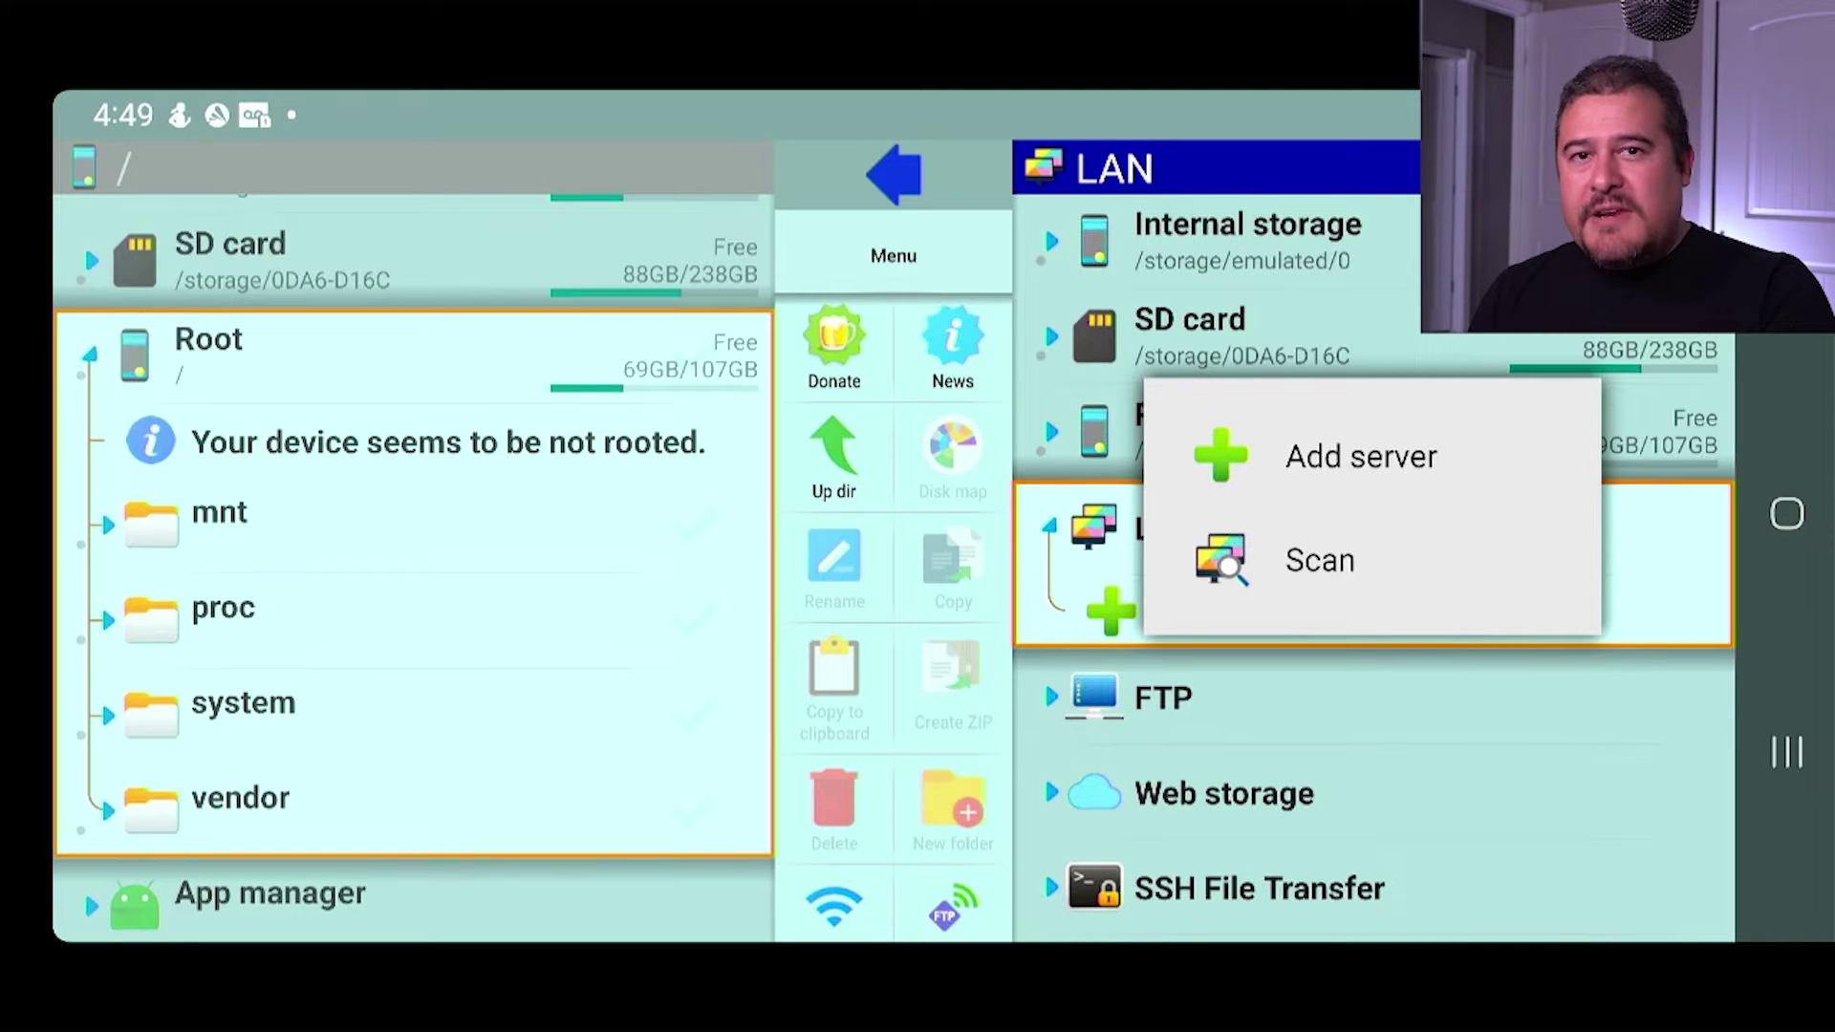
{"action": "left_click", "coordinate": [1359, 457]}
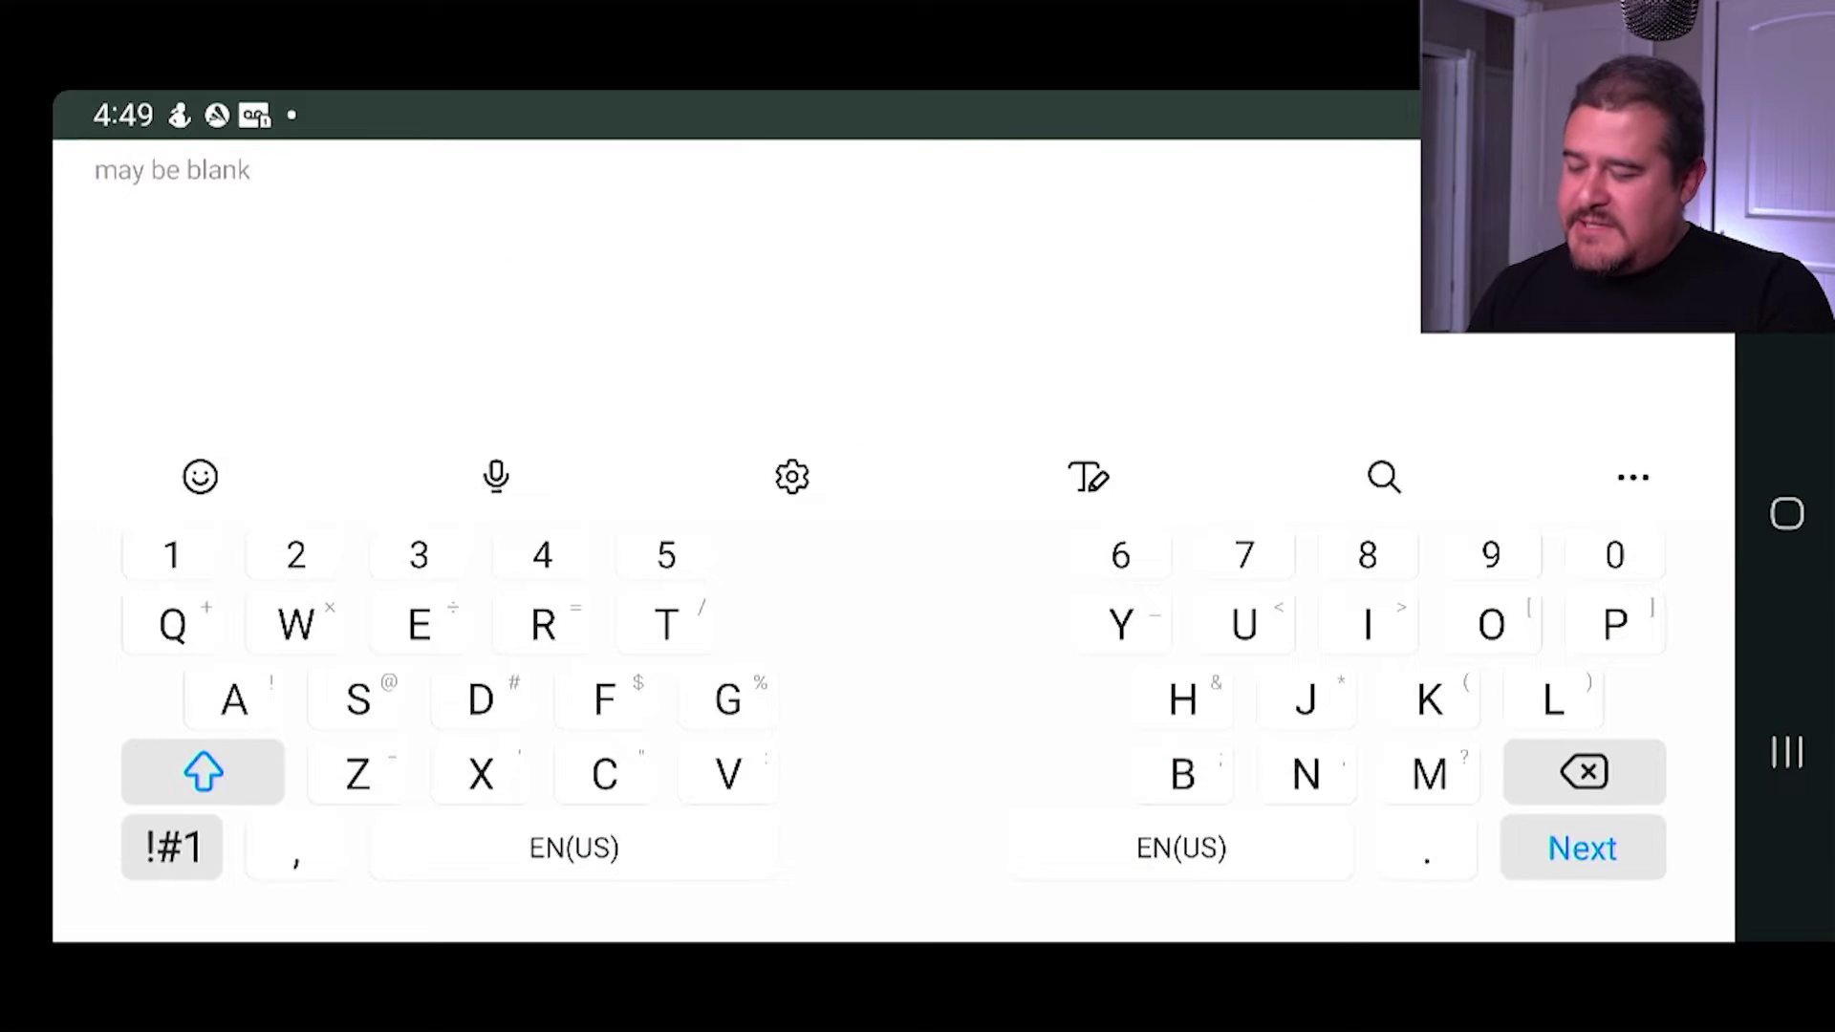
{"action": "type", "text": "Ser"}
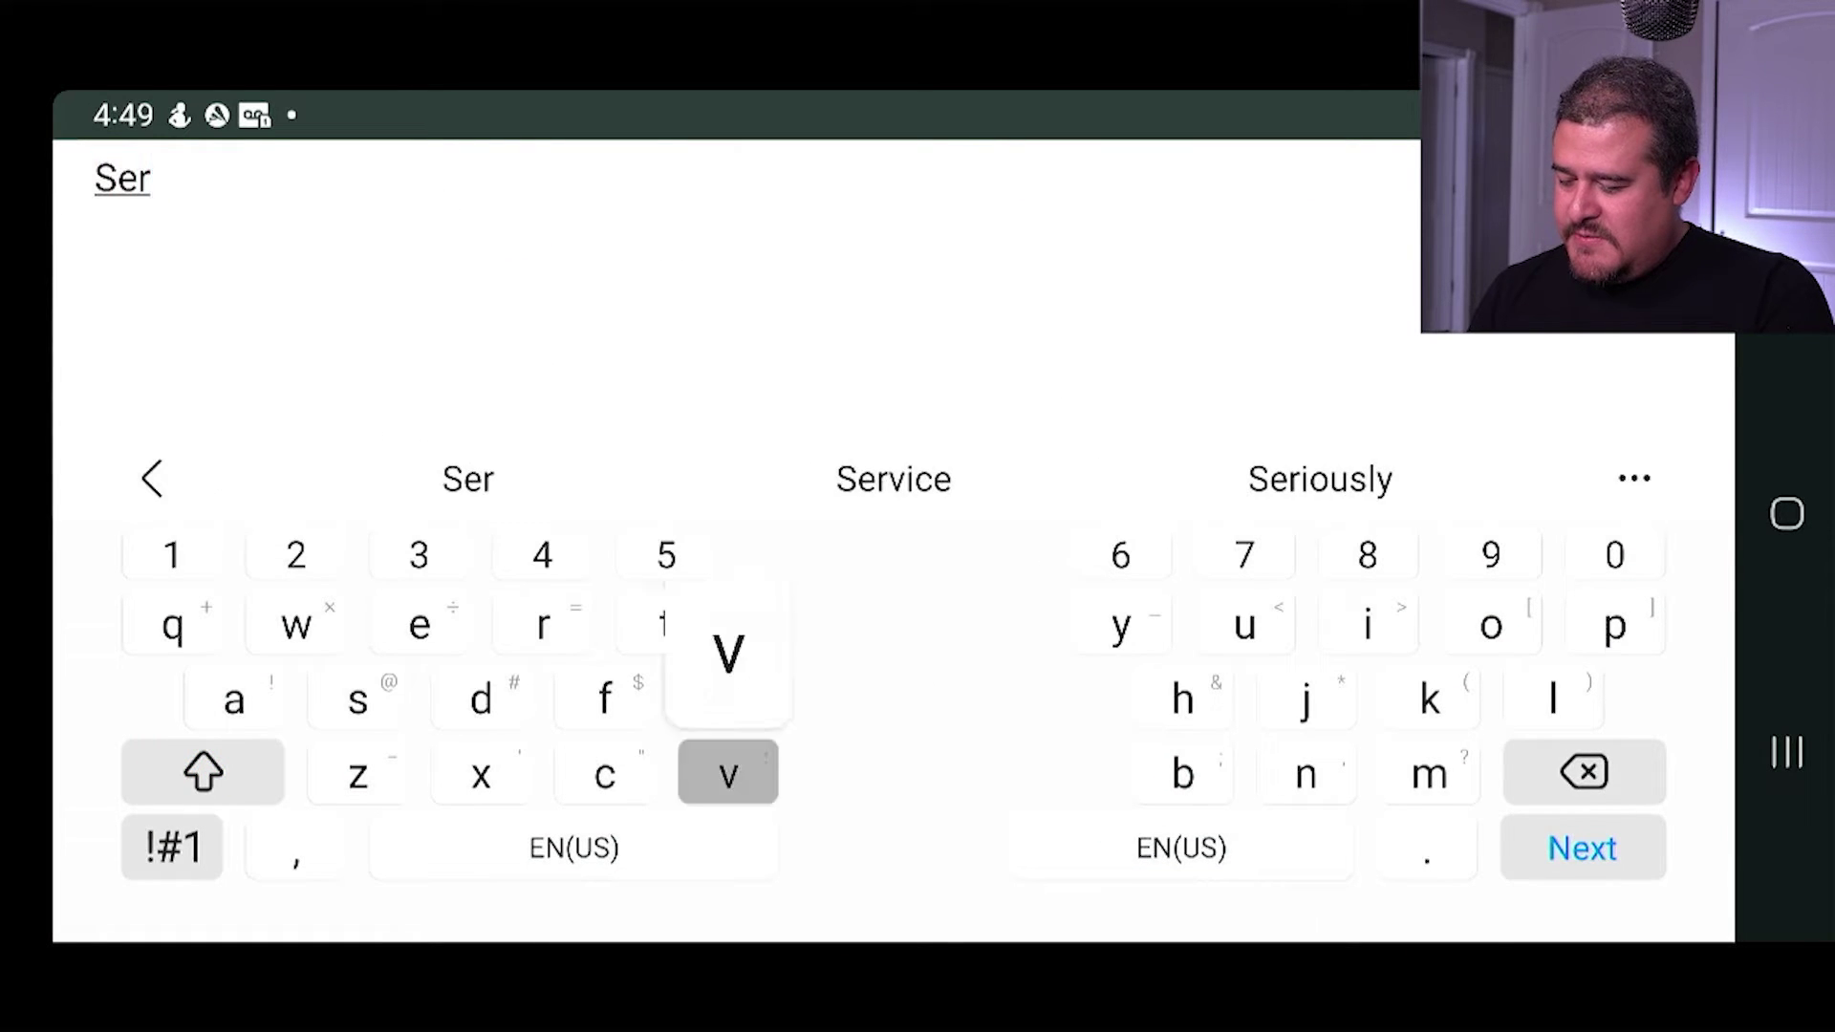
{"action": "type", "text": "ver"}
Enter the label 'Server' and the address 192.168.1.131, fixing a typo.
{"action": "key", "text": "Return"}
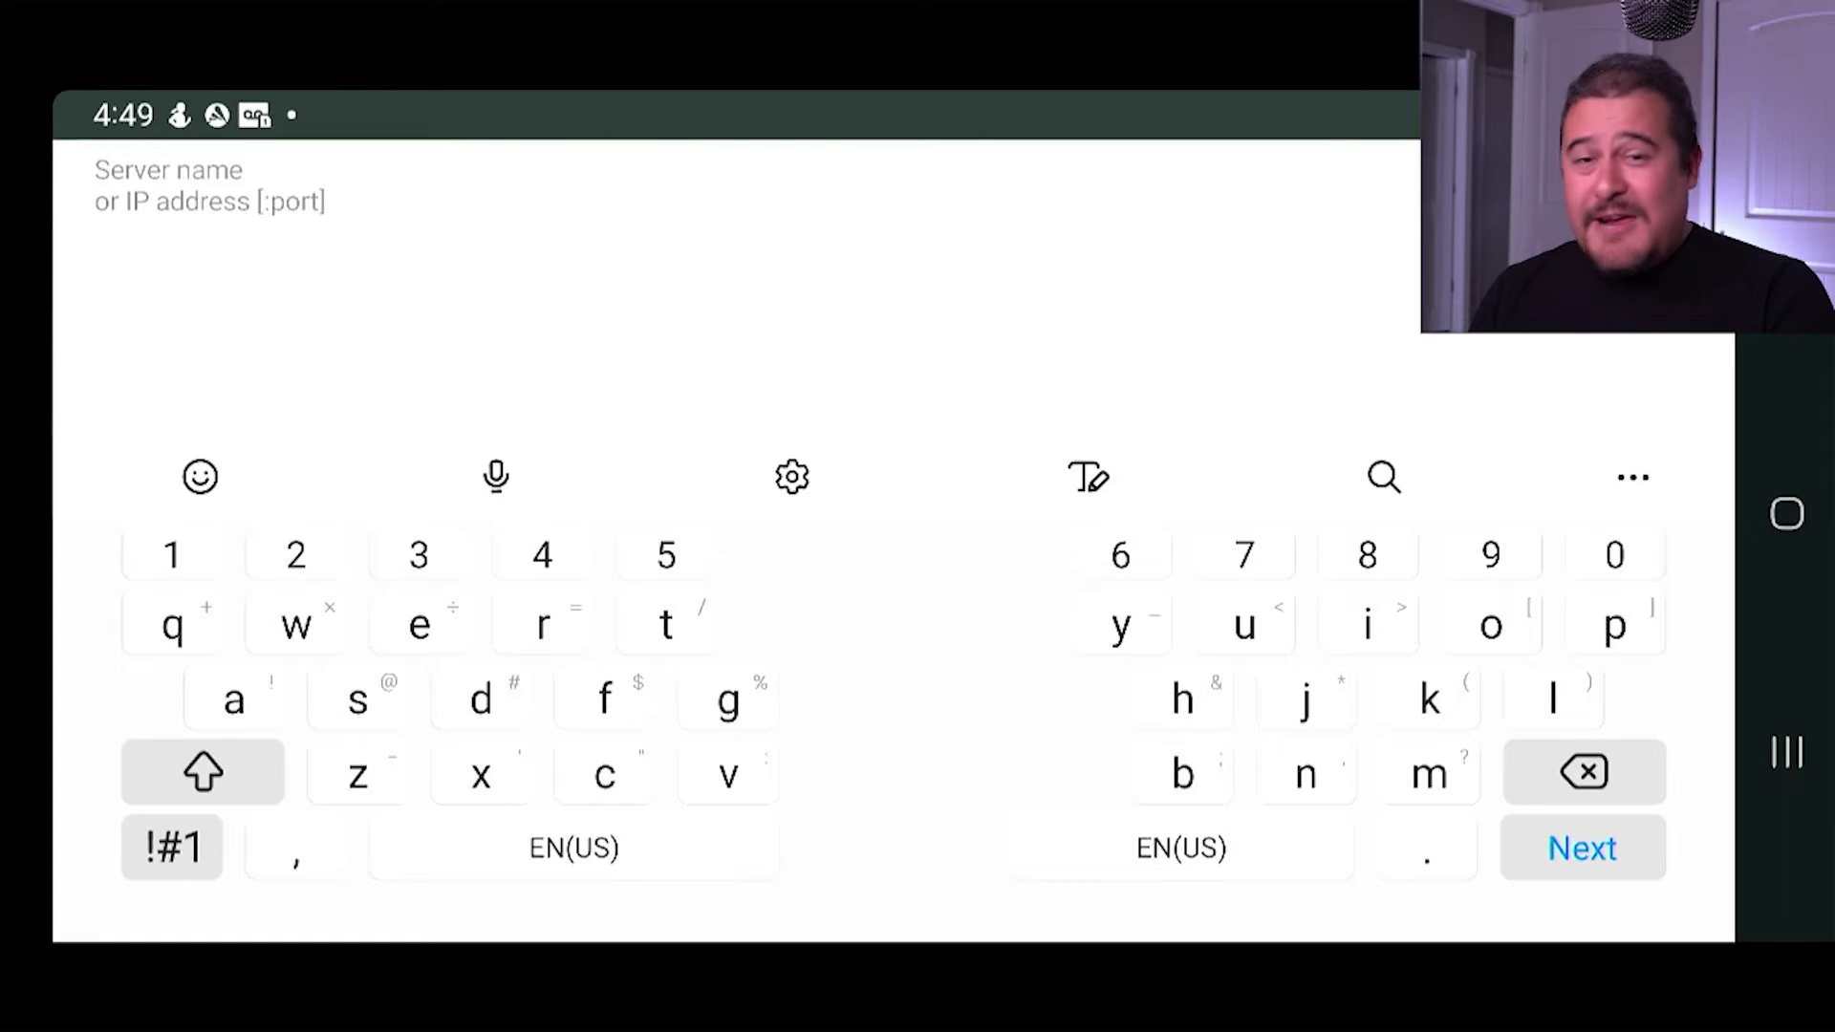
{"action": "type", "text": "192.168."}
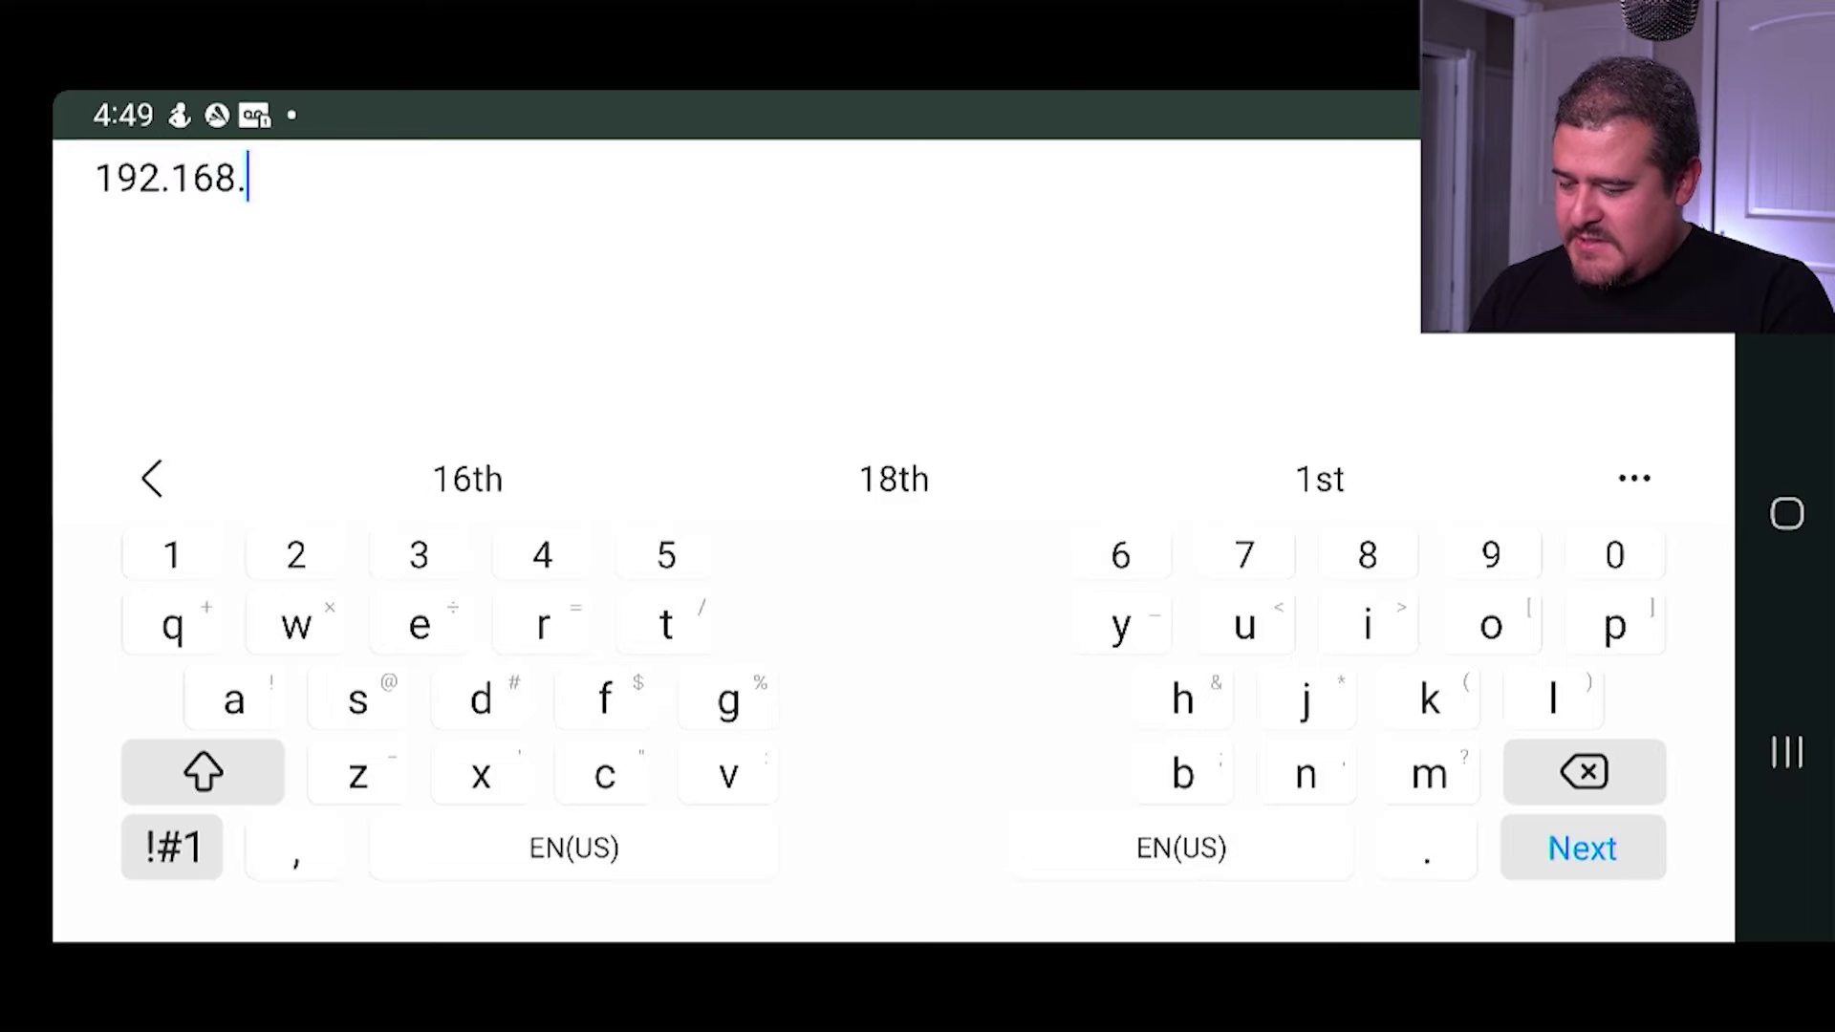
{"action": "type", "text": "2"}
{"action": "key", "text": "BackSpace"}
{"action": "type", "text": "1."}
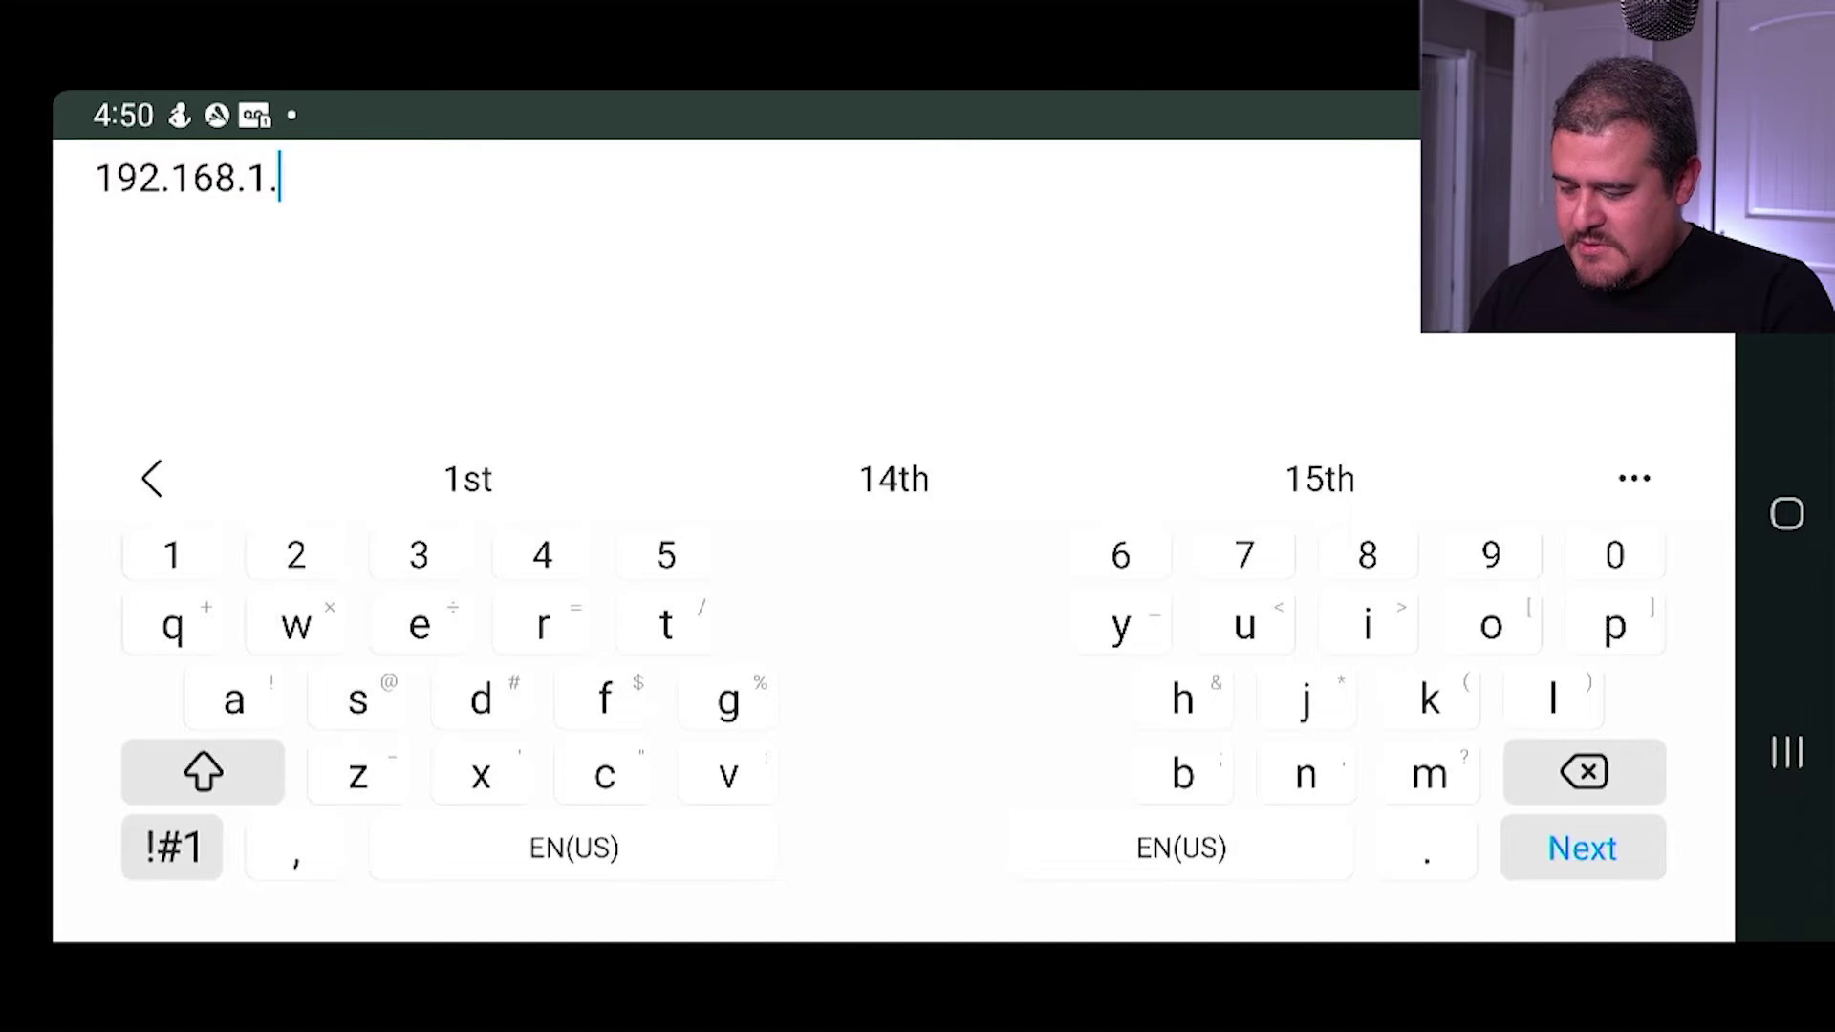
{"action": "type", "text": "131"}
{"action": "key", "text": "Return"}
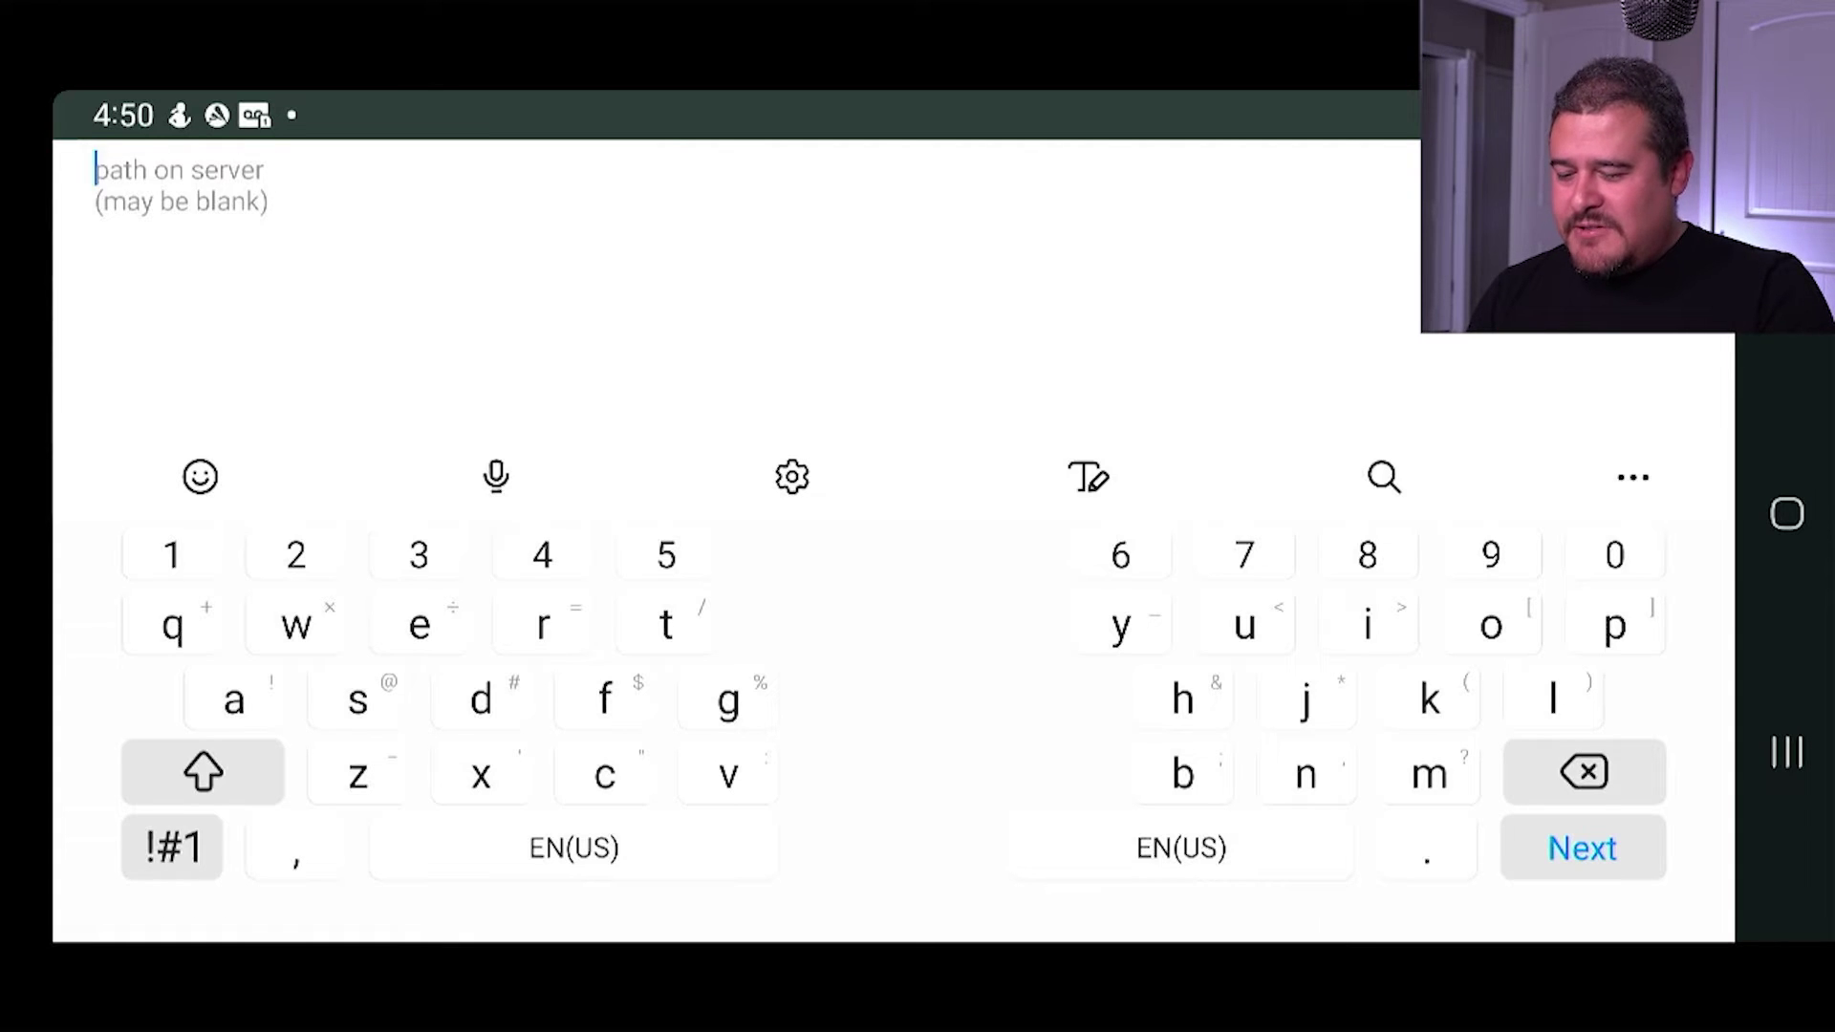
Skip the server path, enter the username and paste in the password.
{"action": "key", "text": "Tab"}
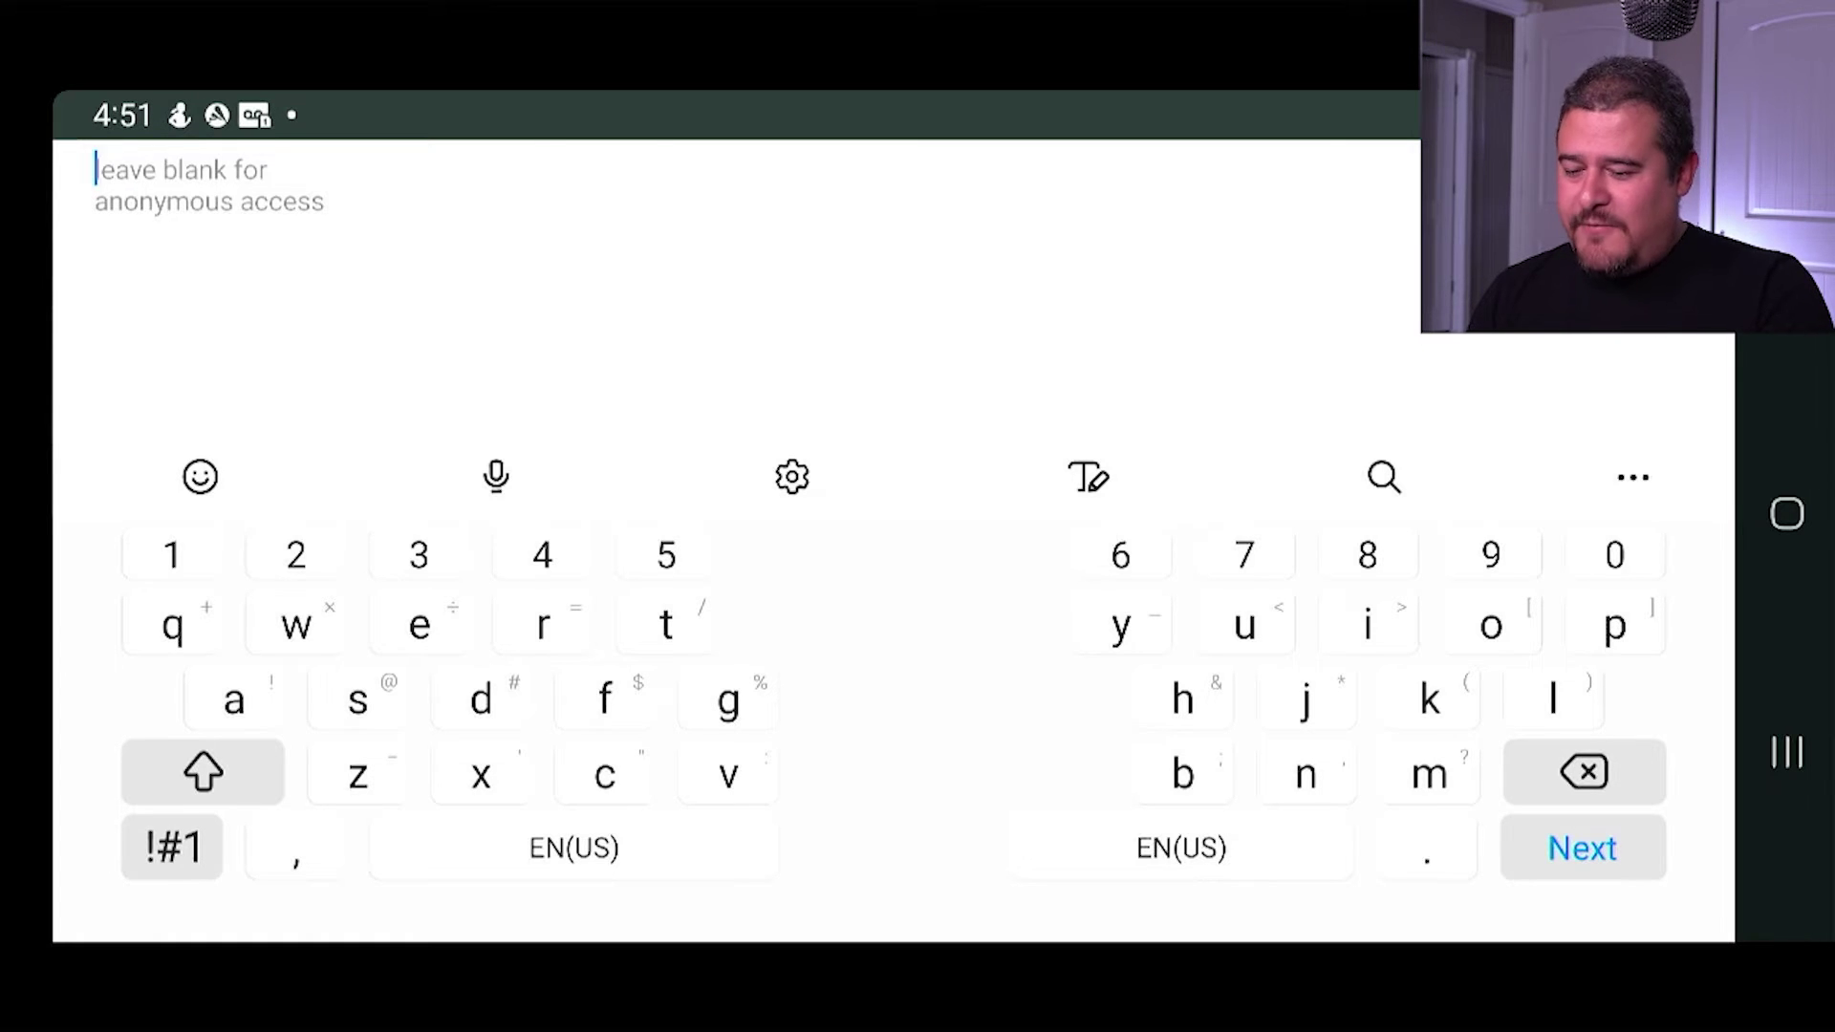
{"action": "key", "text": "Escape"}
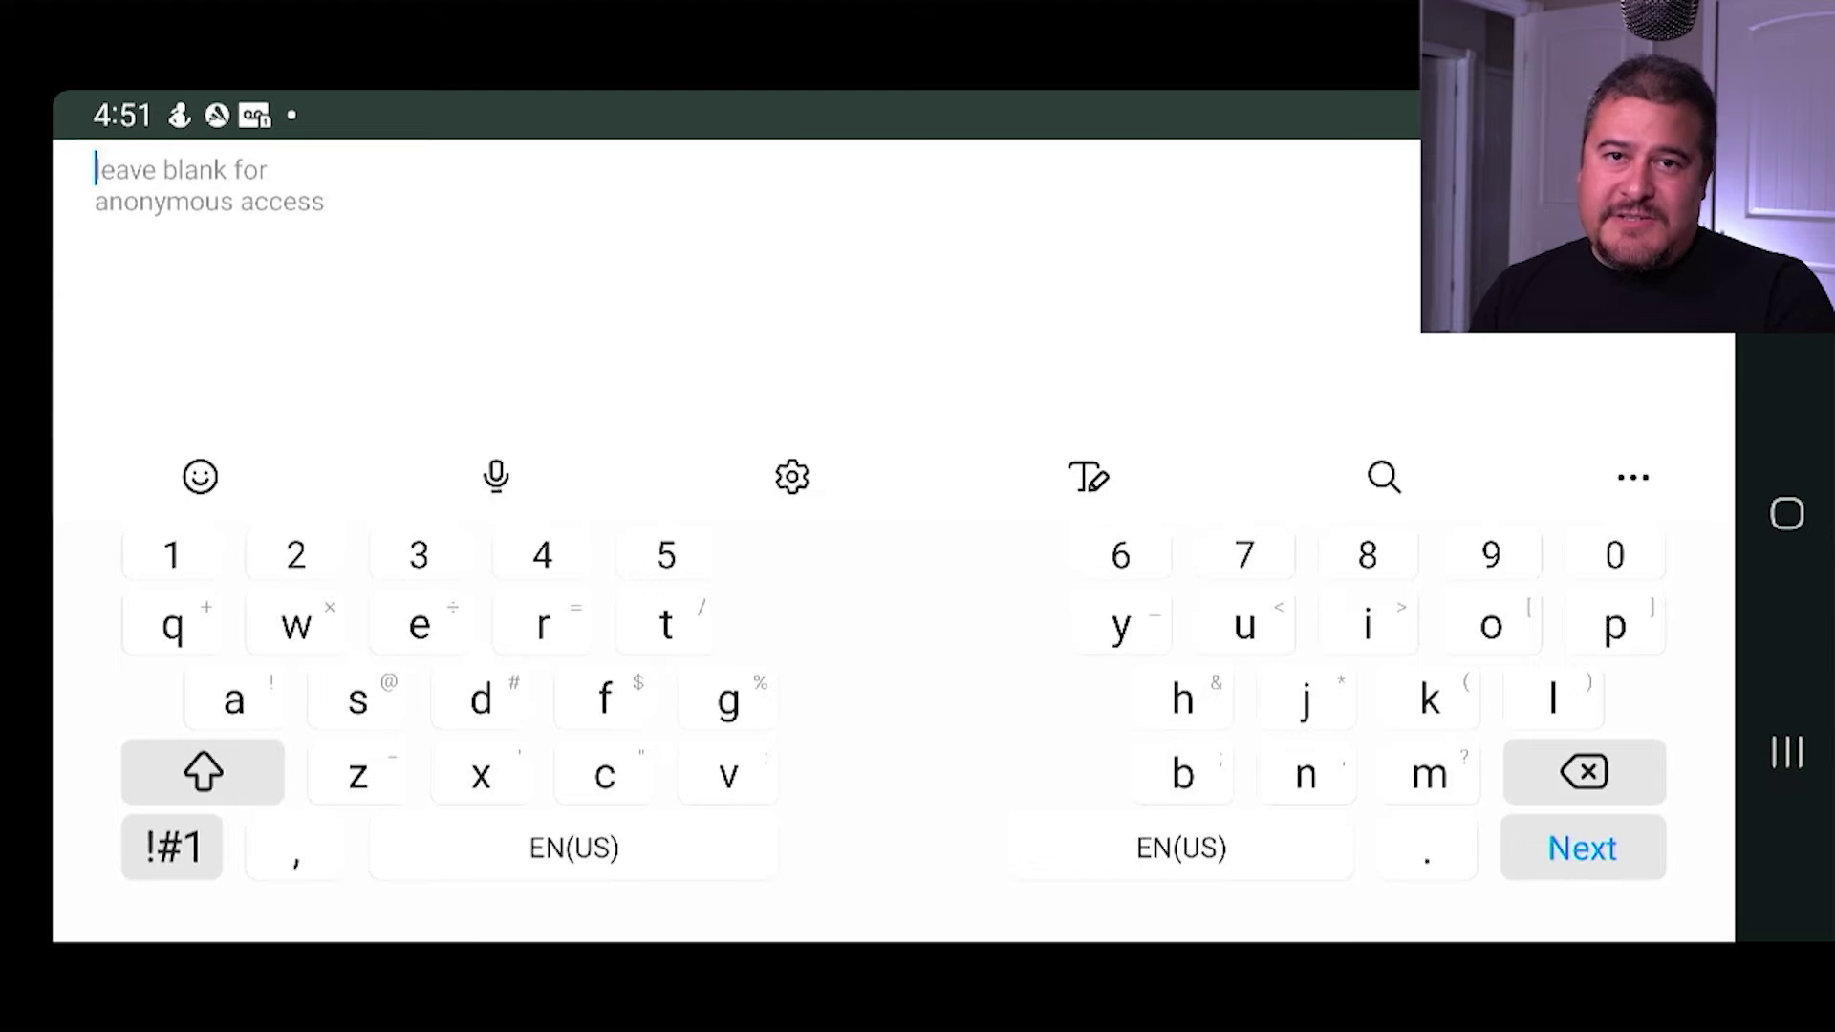
{"action": "type", "text": "r"}
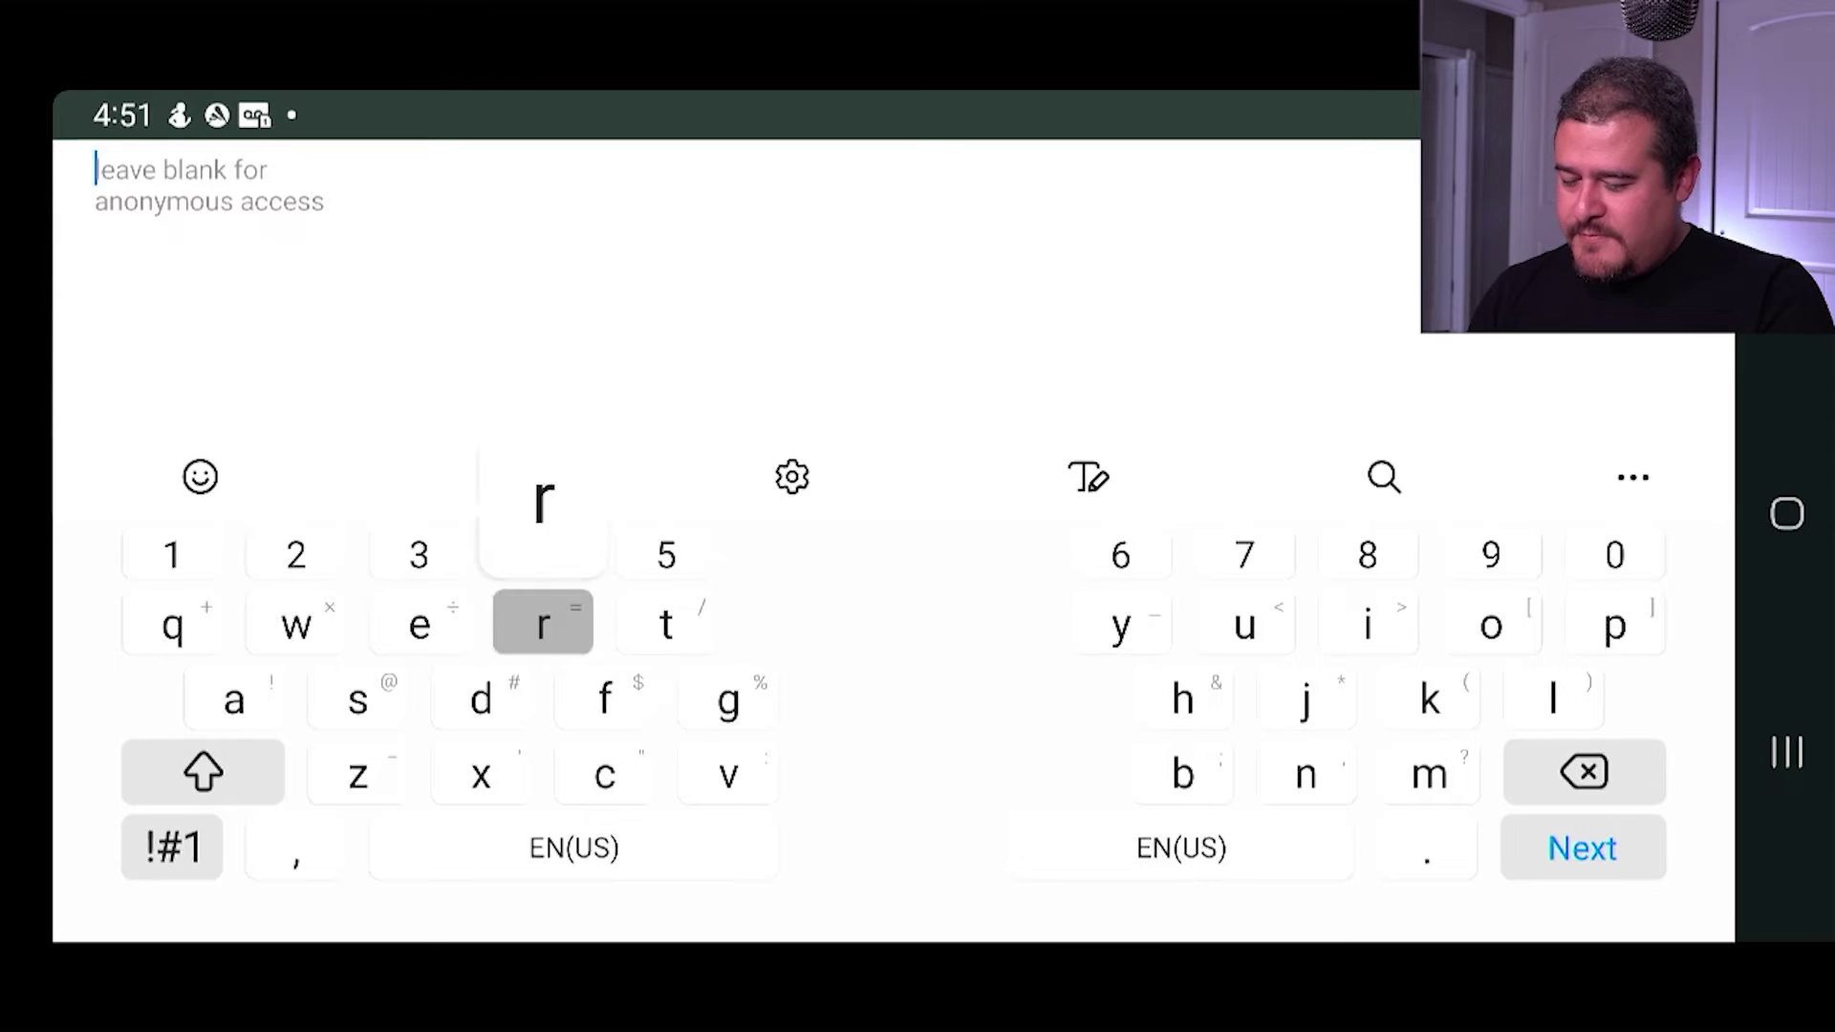
{"action": "type", "text": "an"}
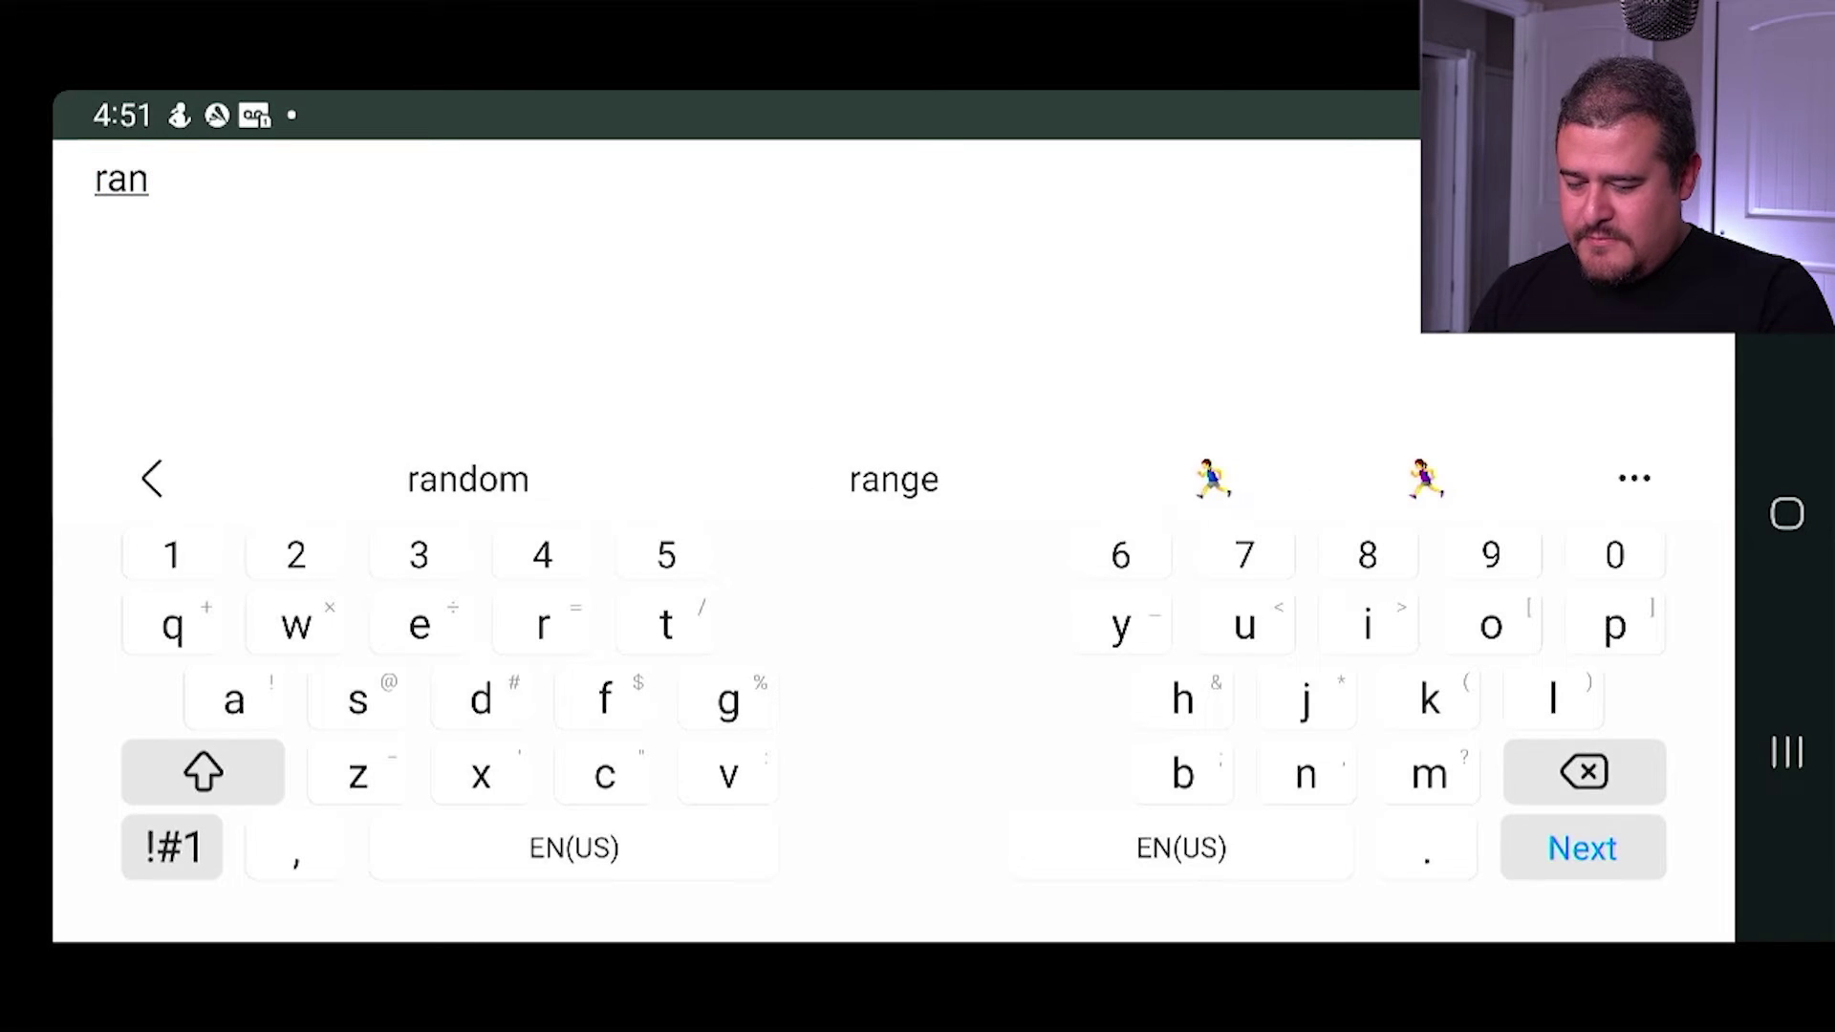
{"action": "key", "text": "BackSpace"}
{"action": "type", "text": "mo"}
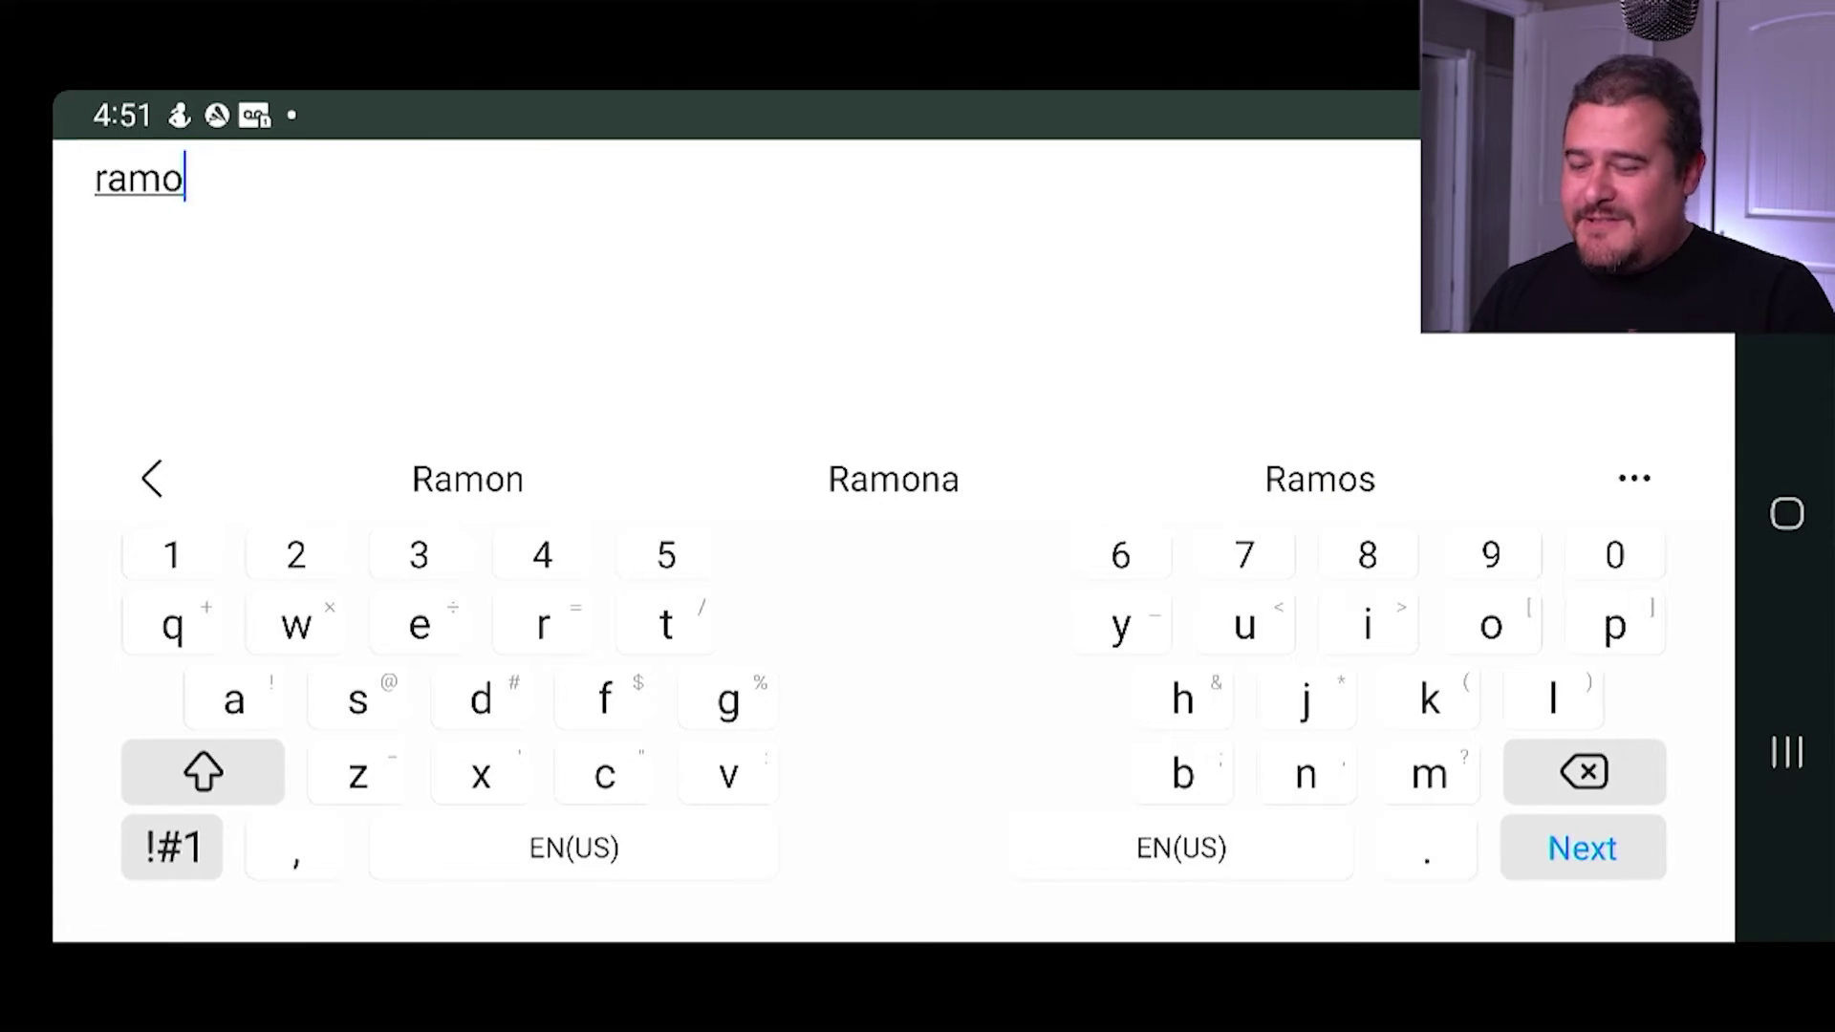
{"action": "left_click", "coordinate": [1581, 847]}
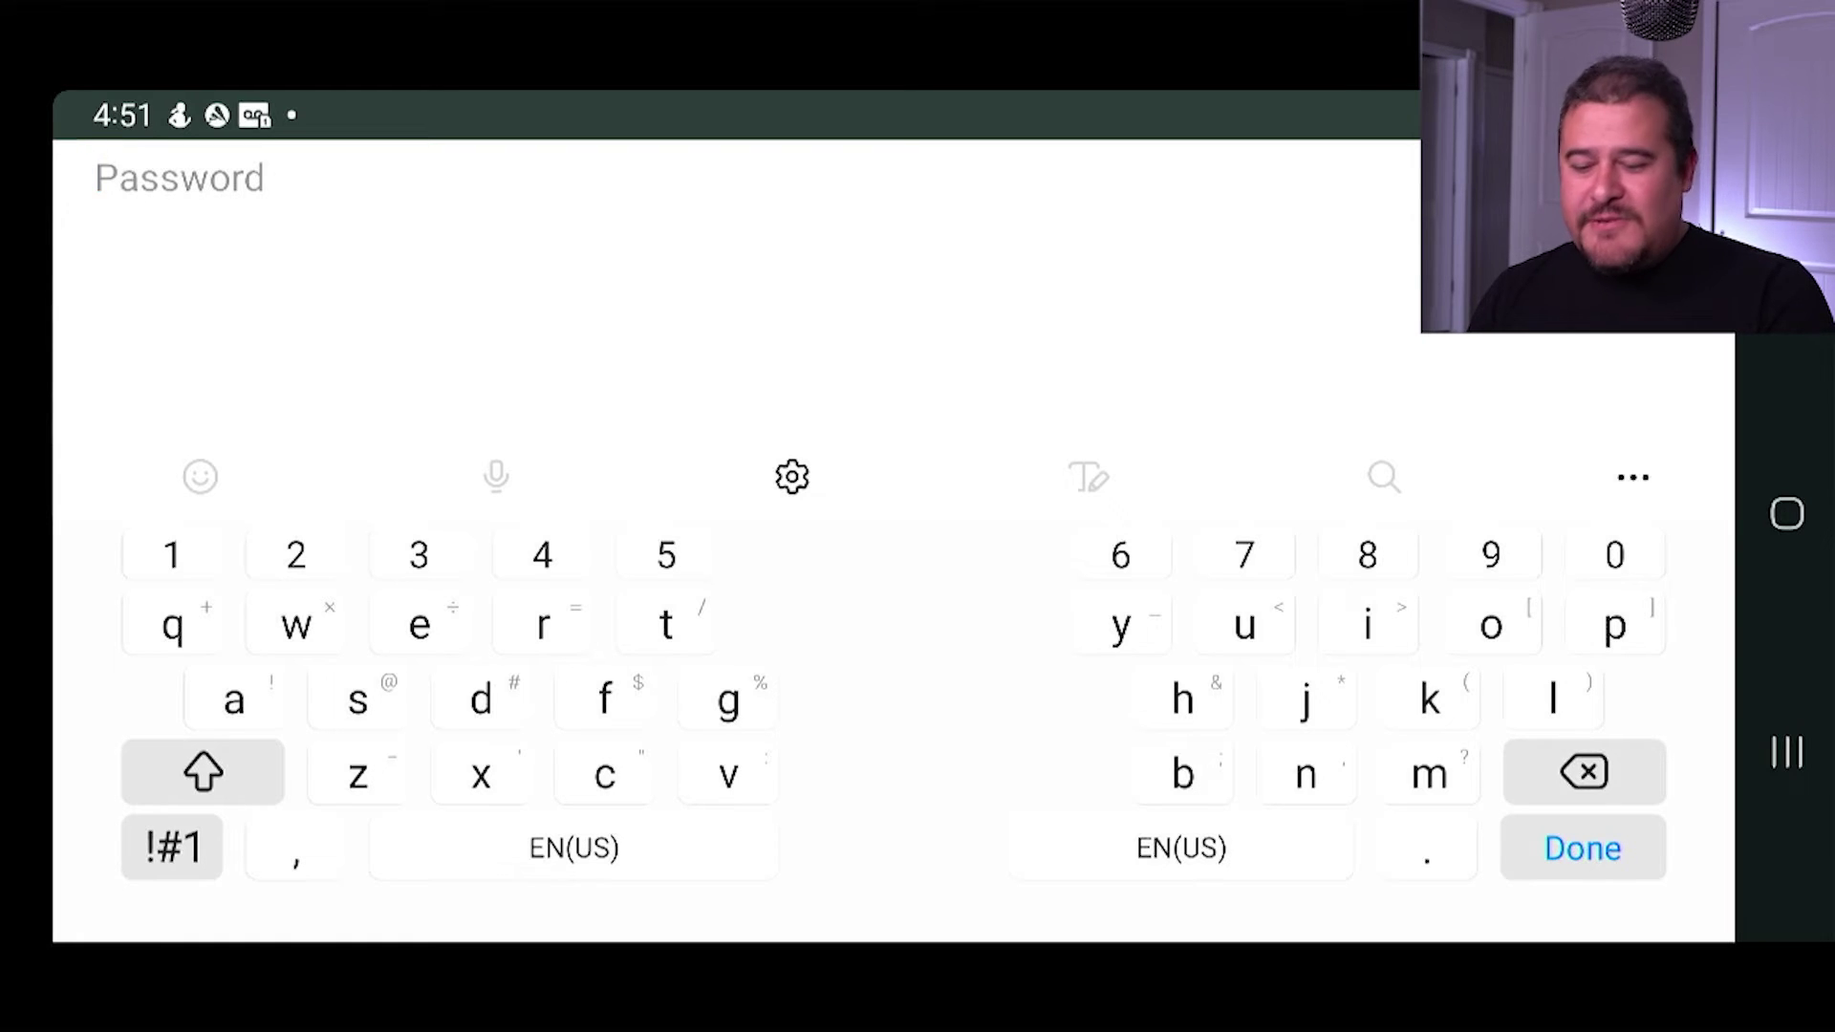
{"action": "key", "text": "ctrl+v"}
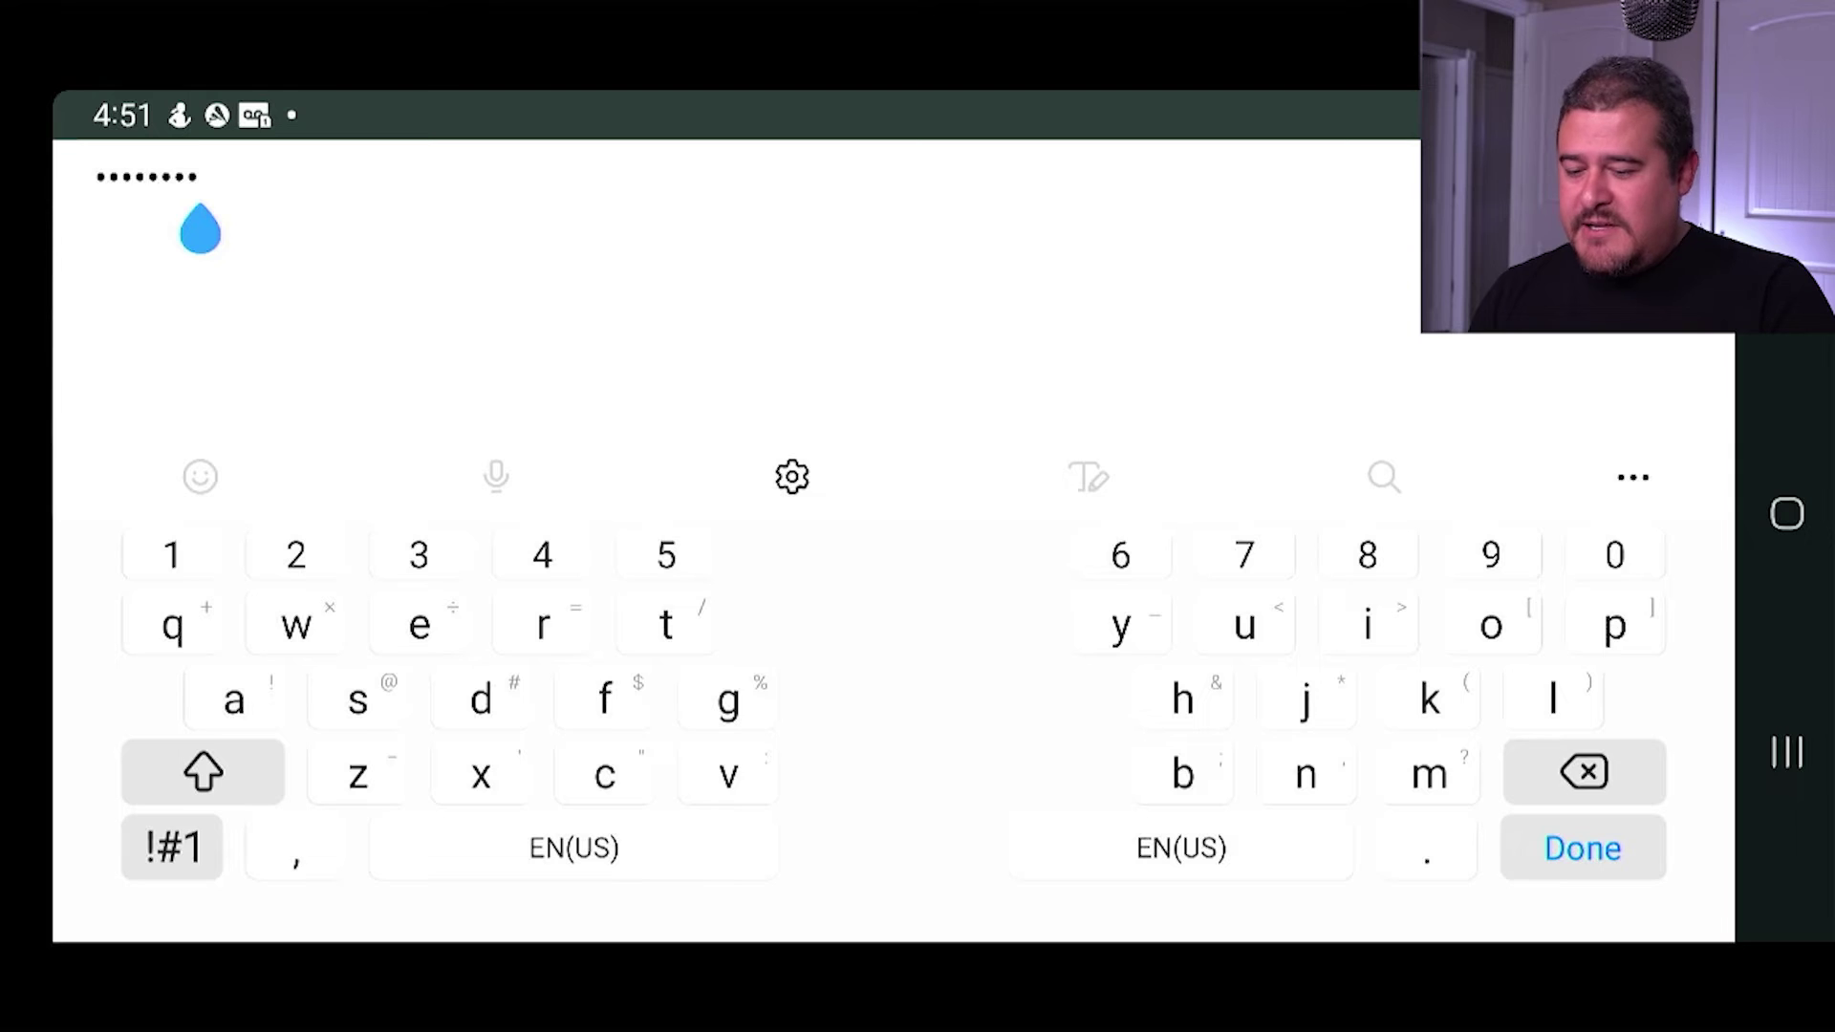
{"action": "left_click", "coordinate": [1583, 848]}
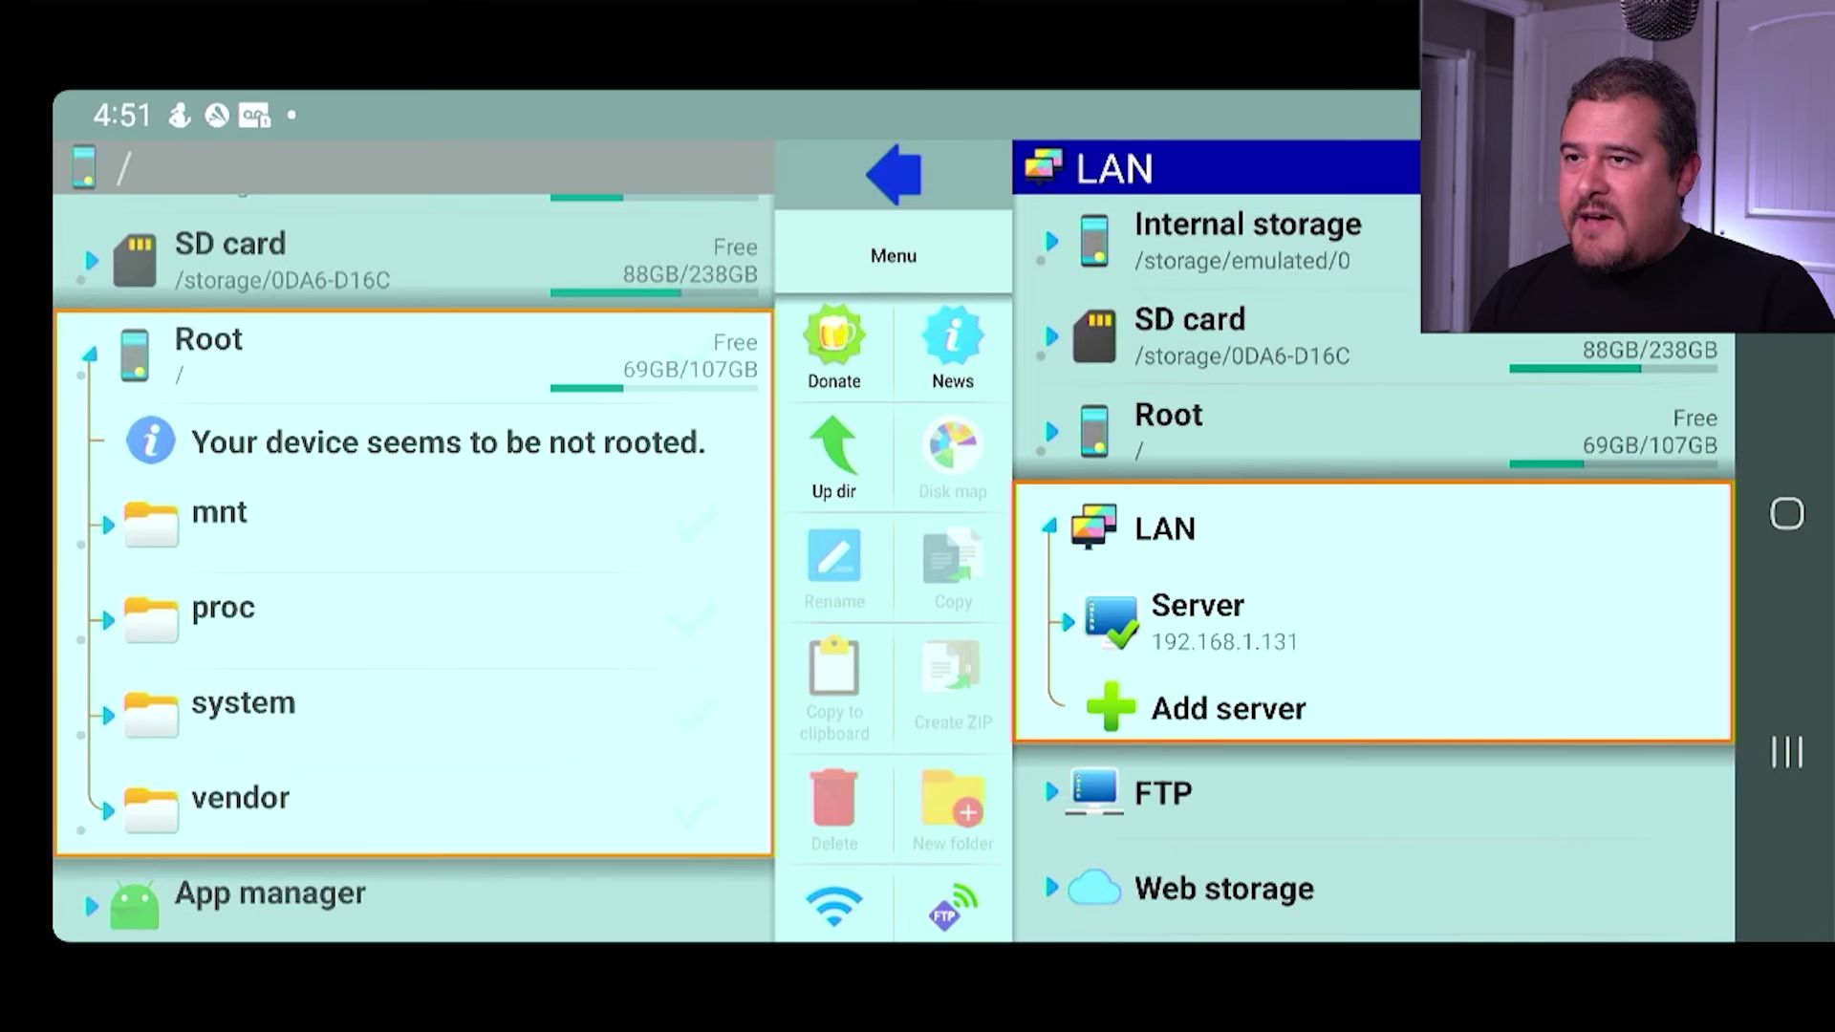
Browse Server > share > RM Videos and view background.jpg full screen.
{"action": "left_click", "coordinate": [1196, 616]}
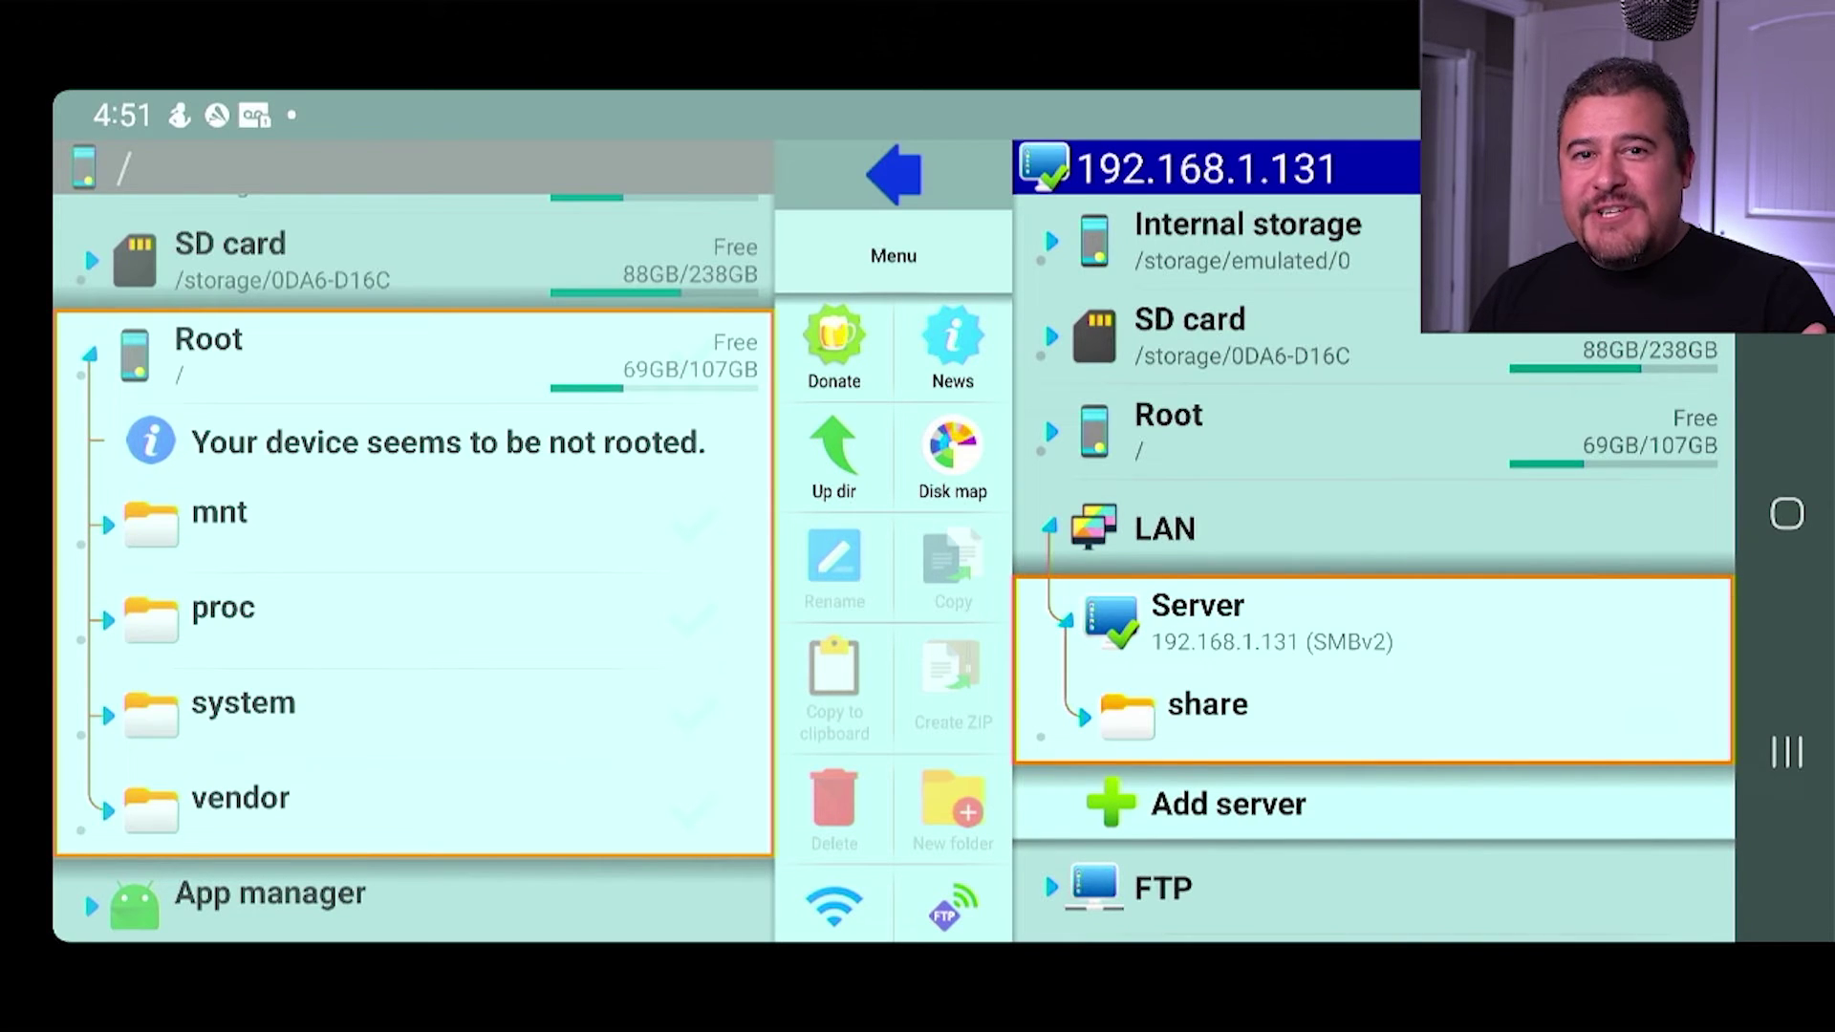
{"action": "left_click", "coordinate": [1208, 705]}
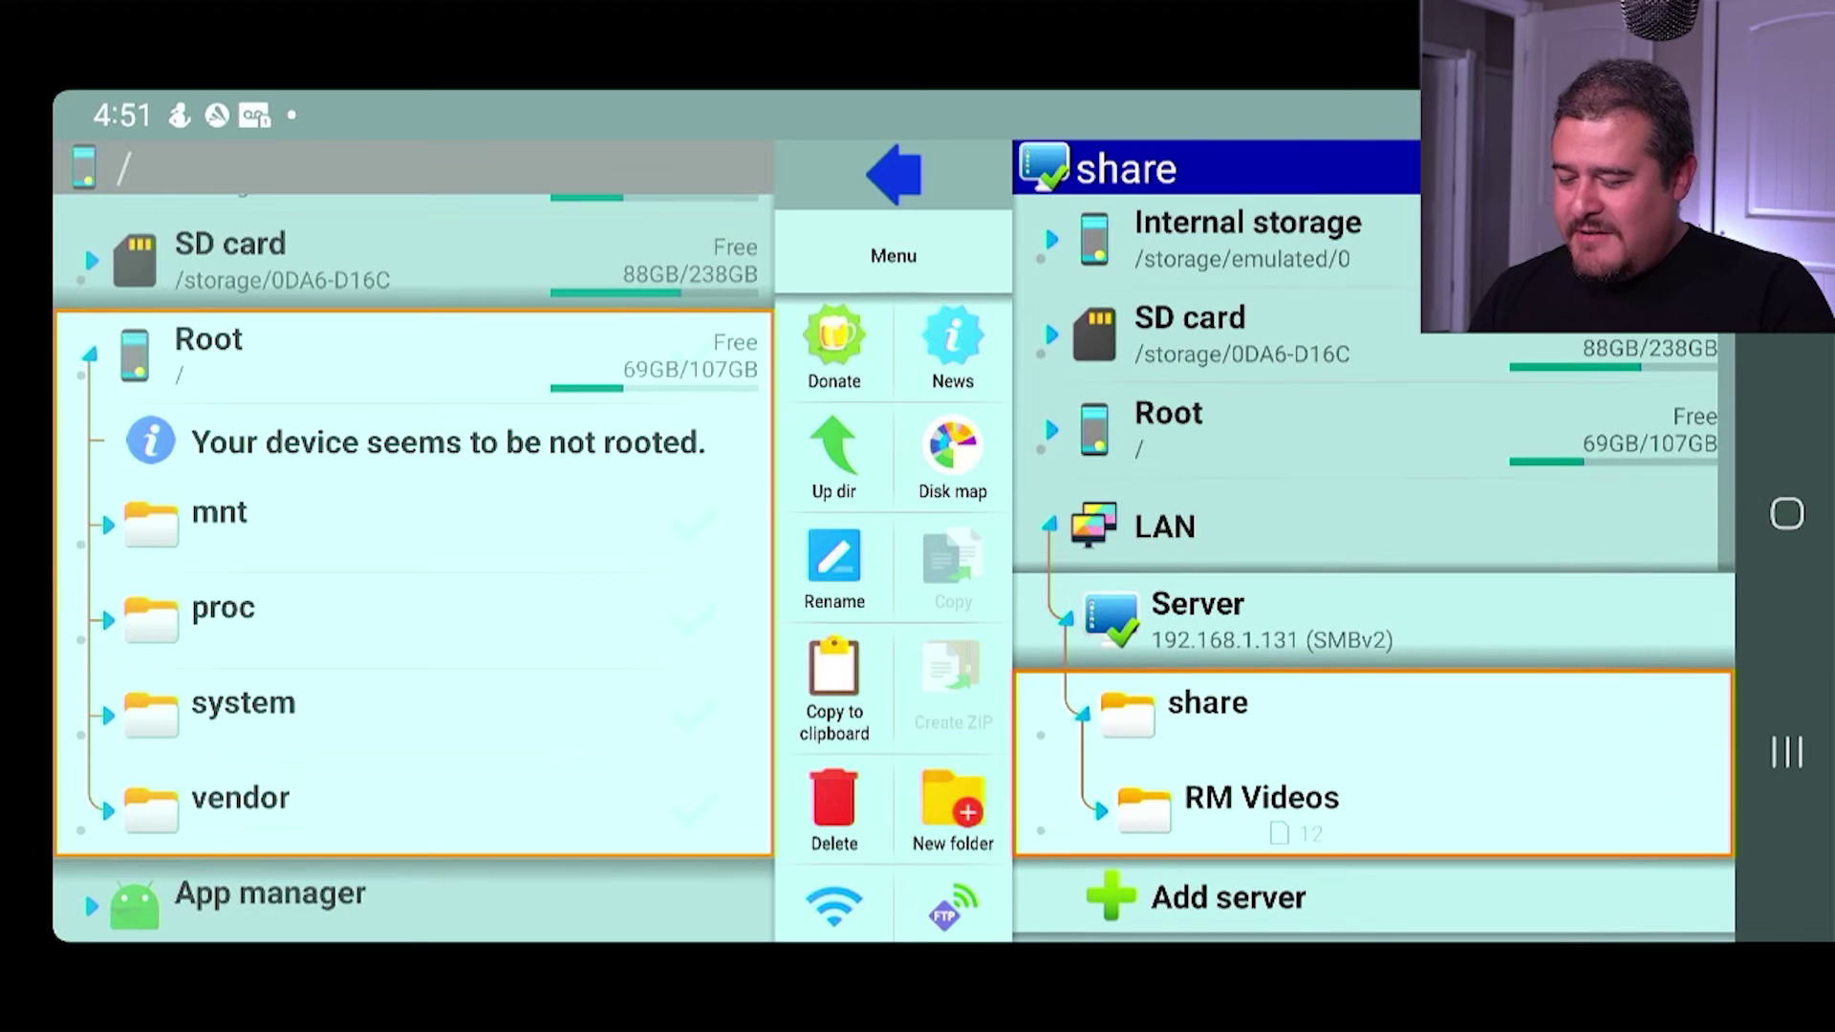
{"action": "left_click", "coordinate": [1261, 798]}
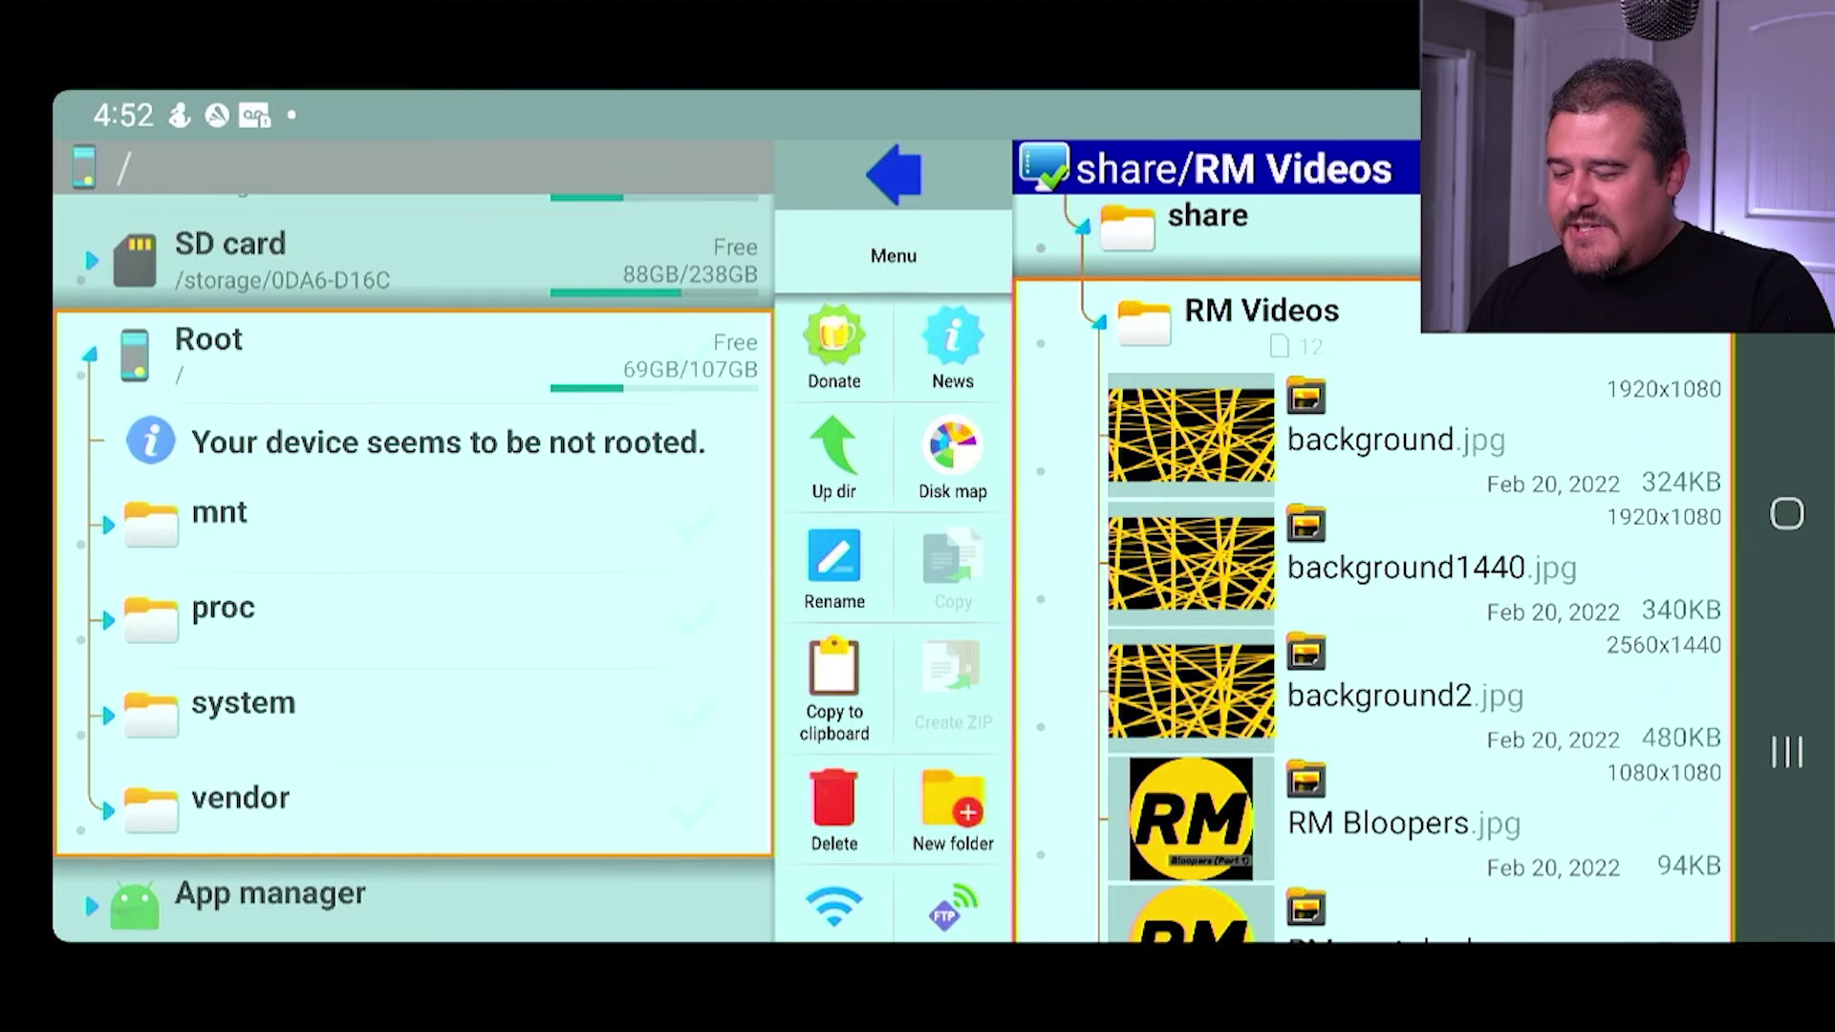
{"action": "left_click", "coordinate": [1376, 437]}
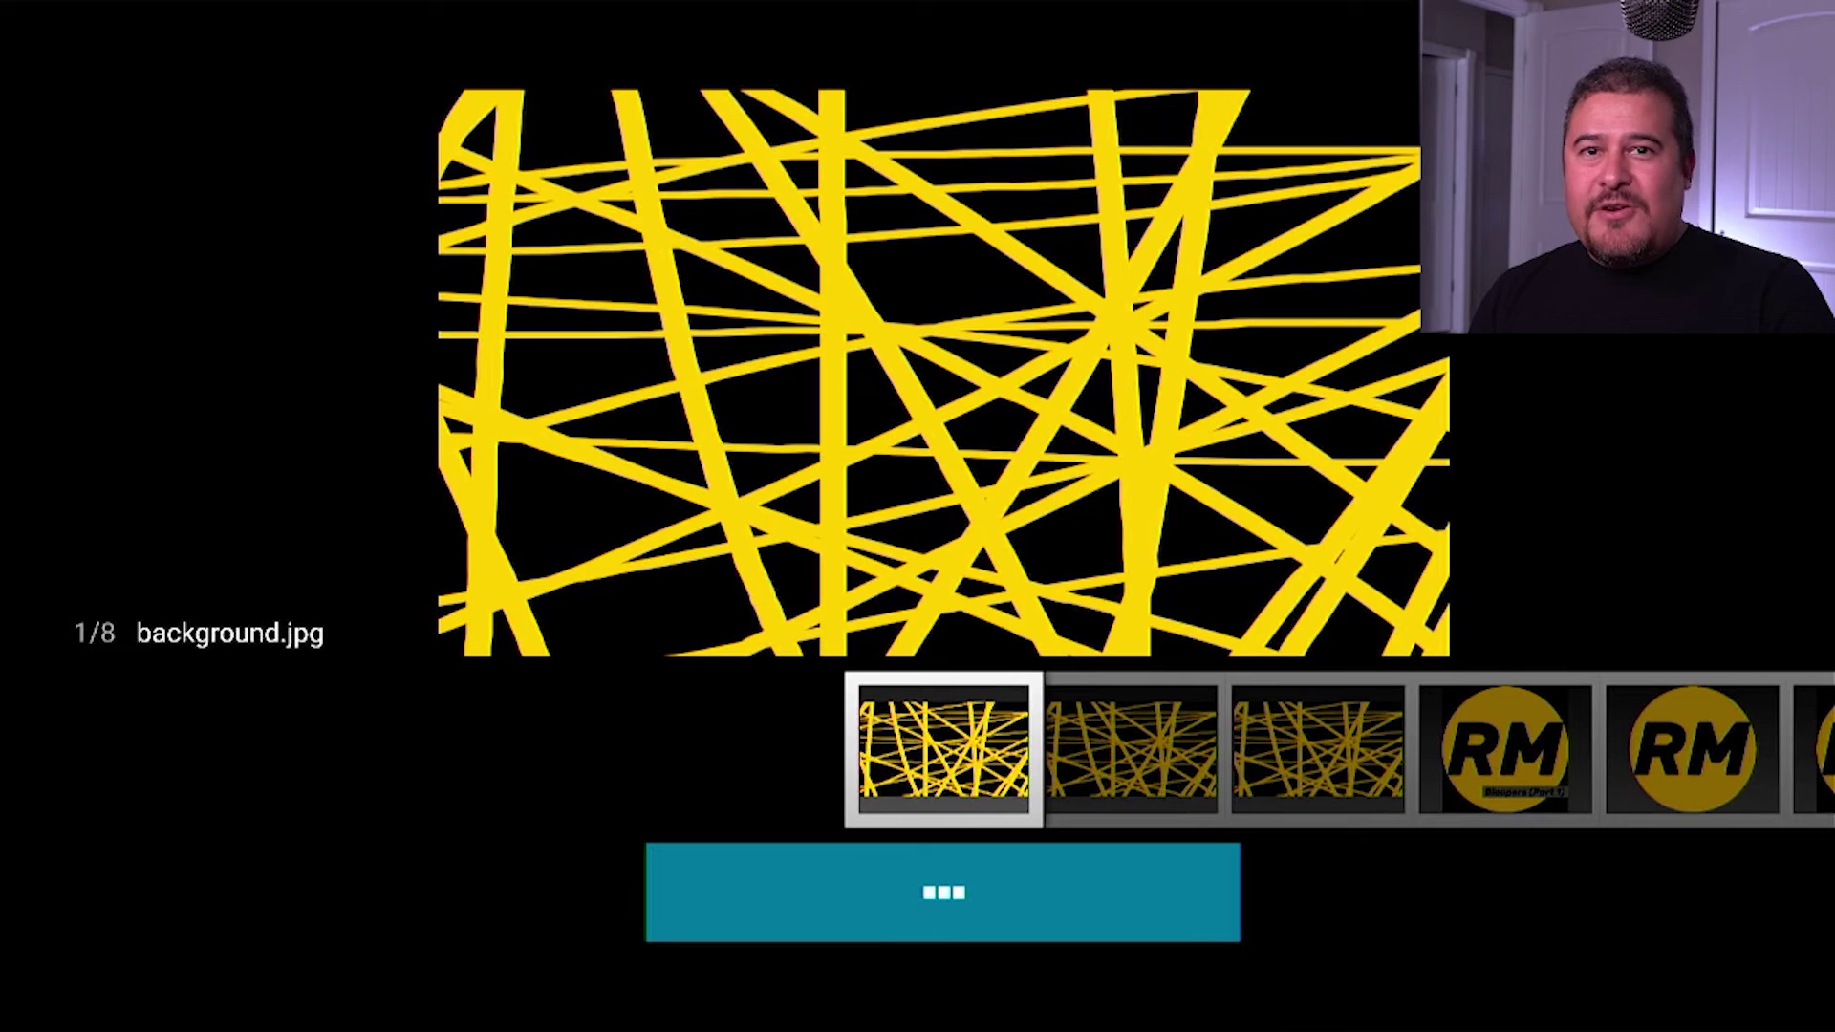
{"action": "key", "text": "Right"}
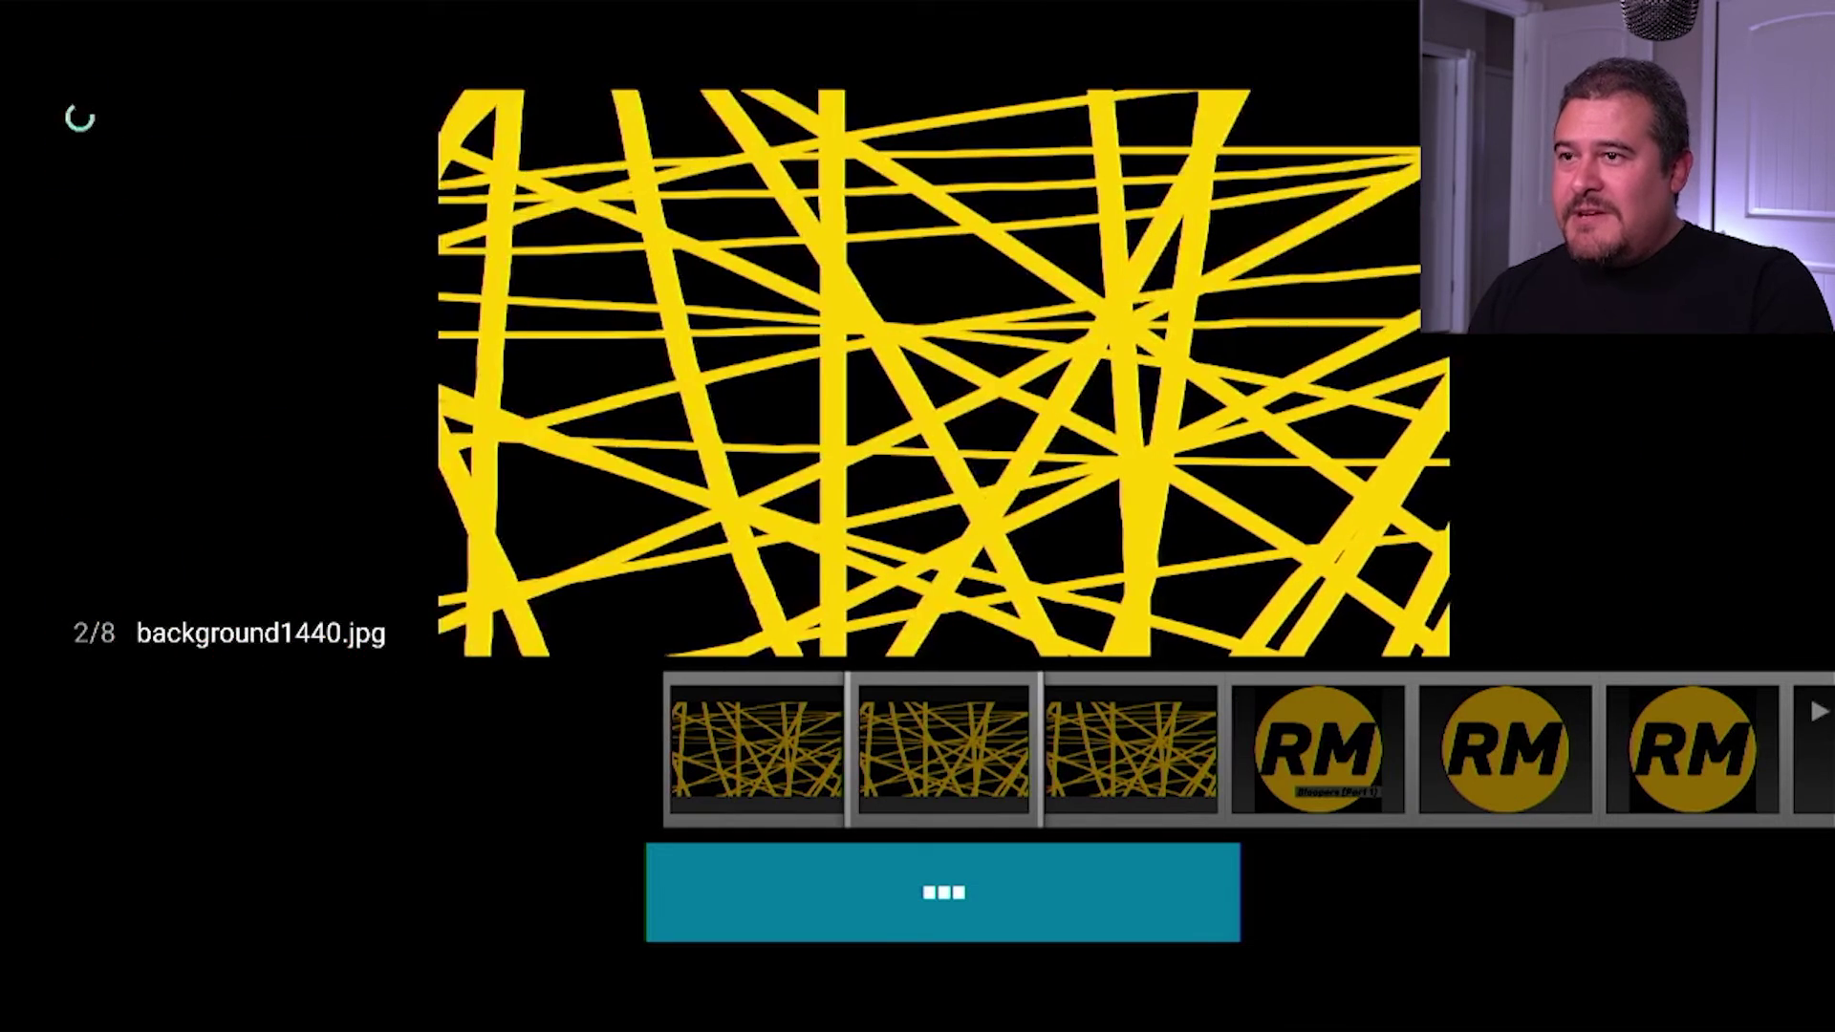
{"action": "key", "text": "Right"}
{"action": "key", "text": "Right"}
{"action": "key", "text": "Right"}
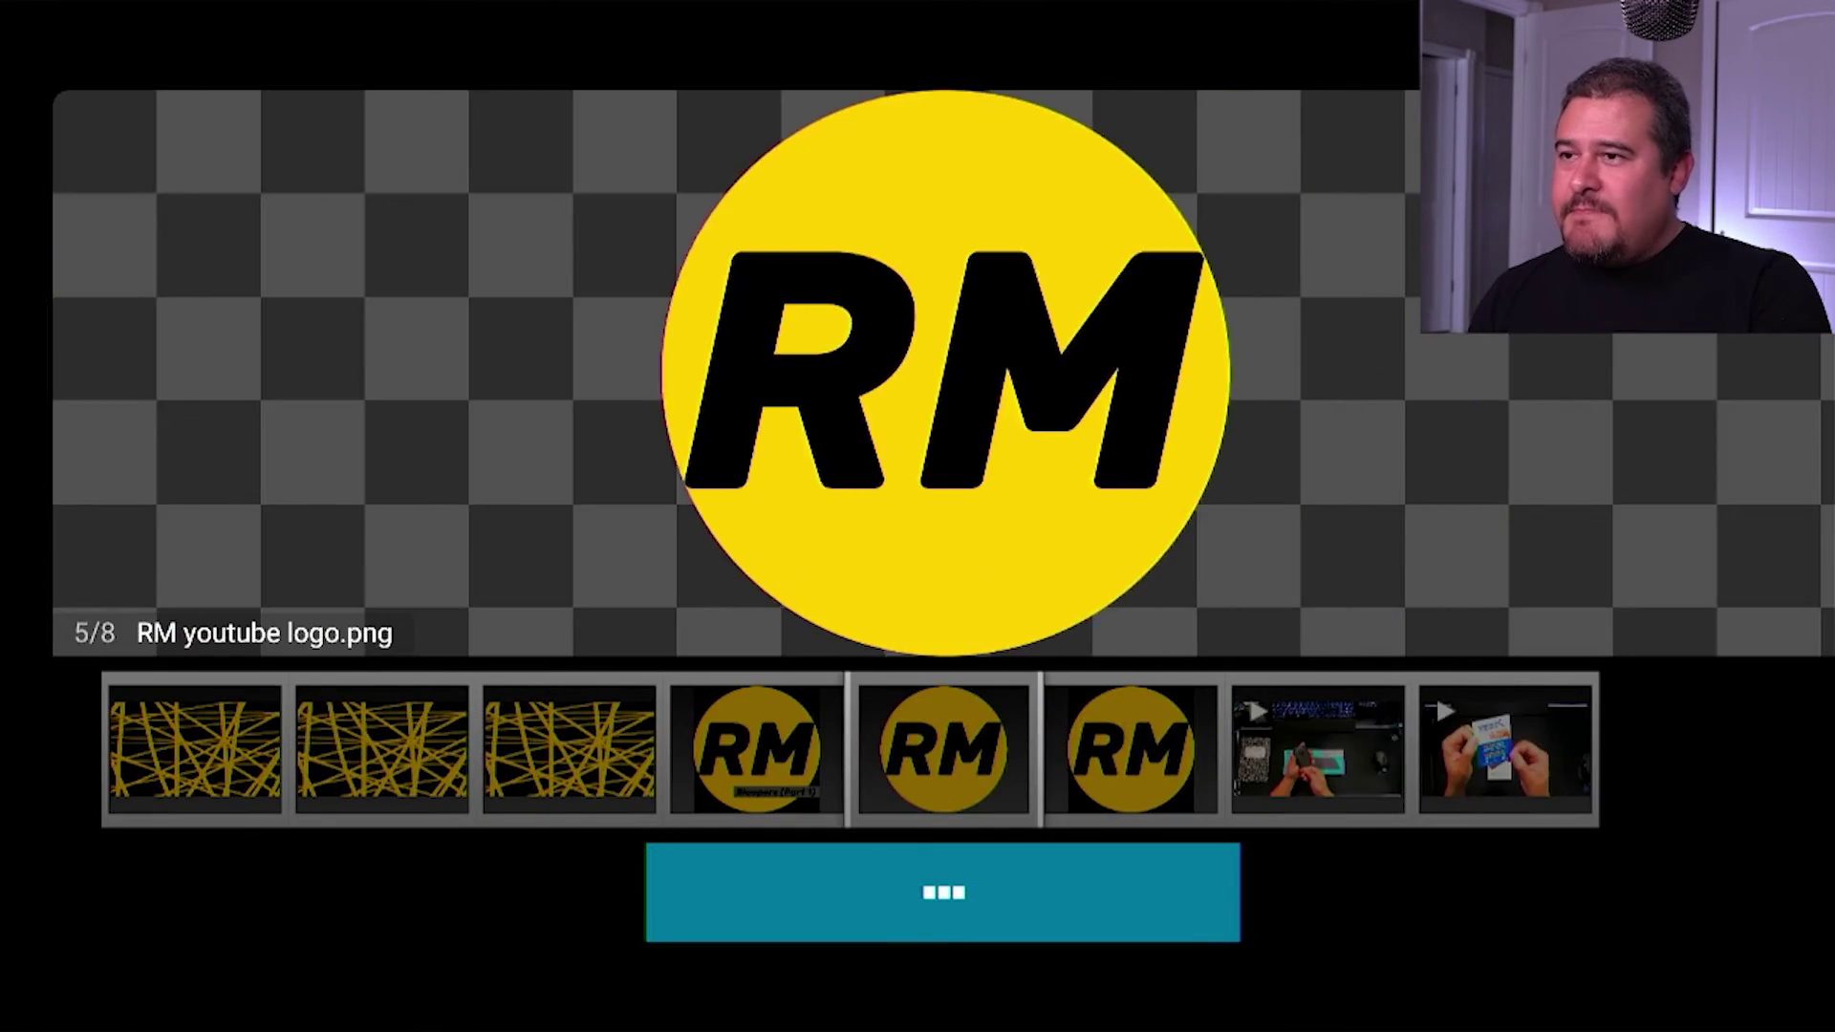
{"action": "key", "text": "Right"}
{"action": "key", "text": "Right"}
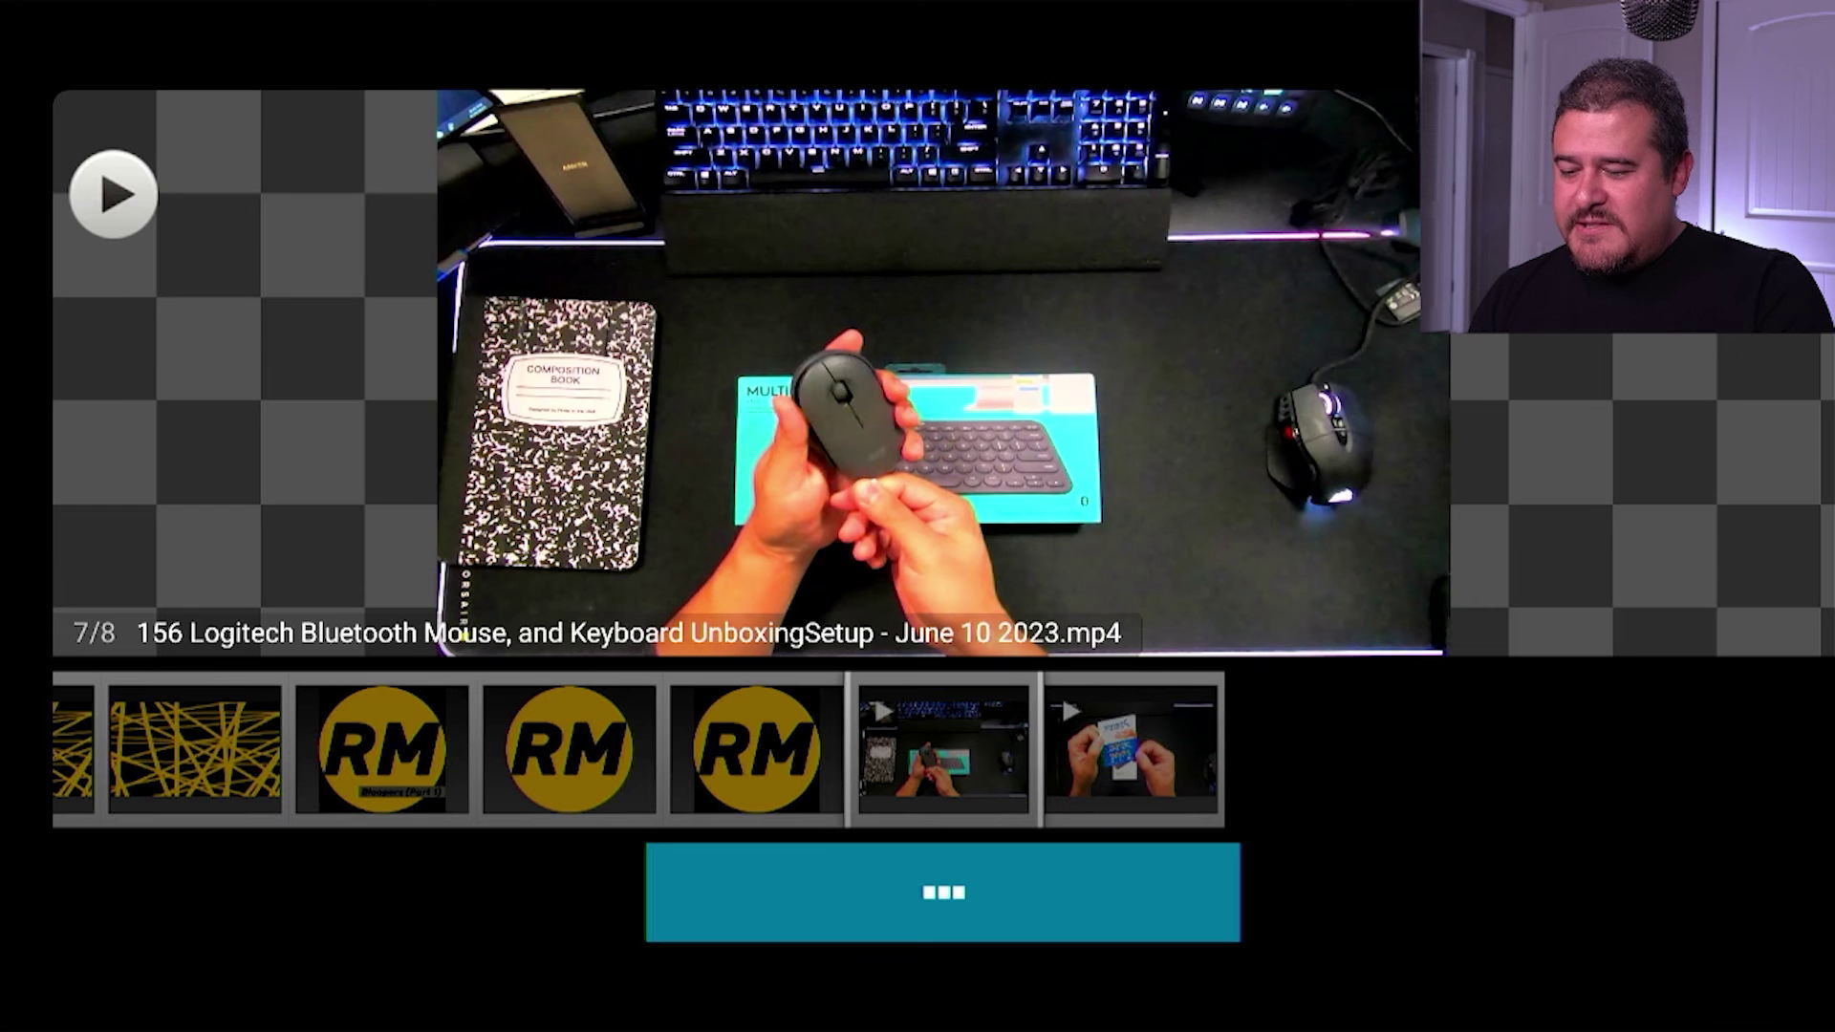
{"action": "key", "text": "Escape"}
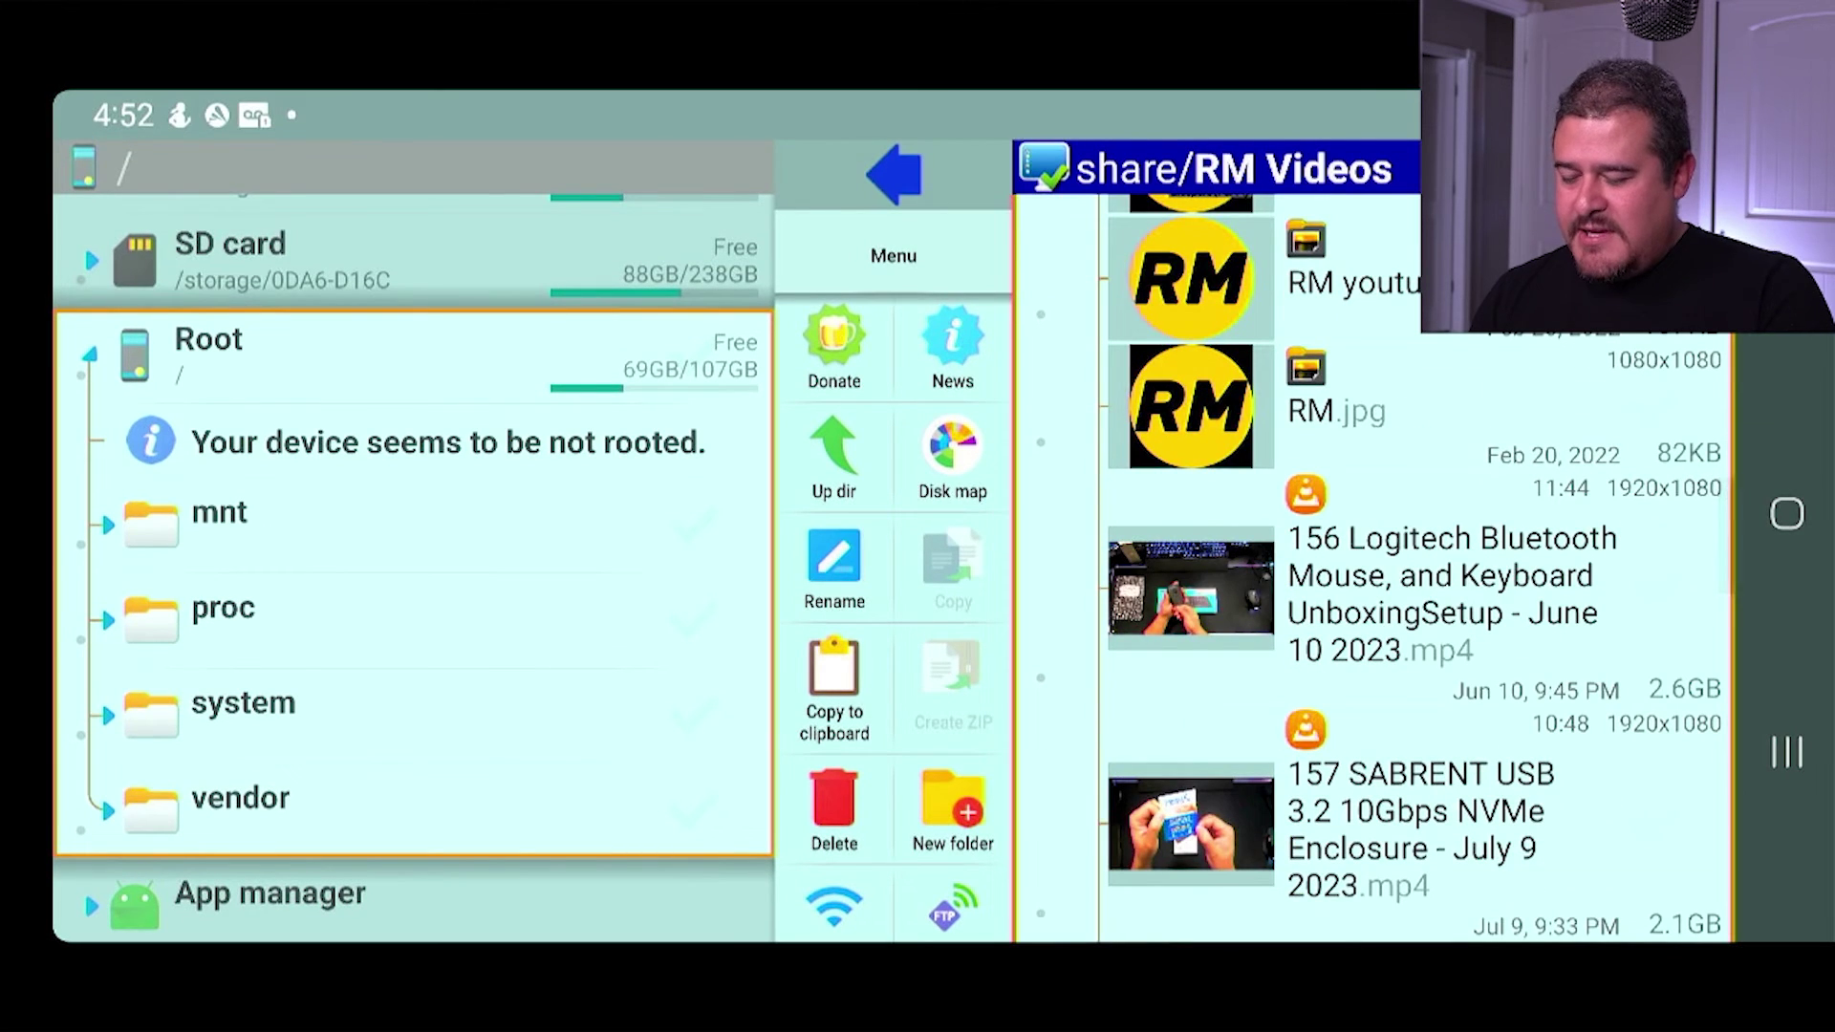